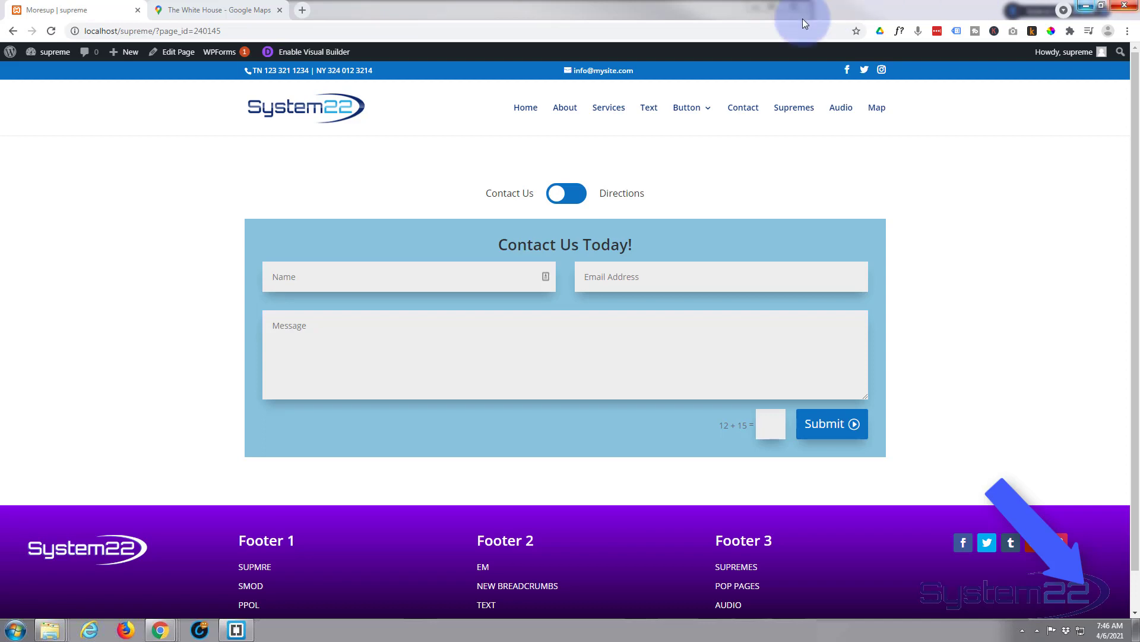
Flip the existing toggle to the map and back to the form, then enable the Visual Builder
click(574, 201)
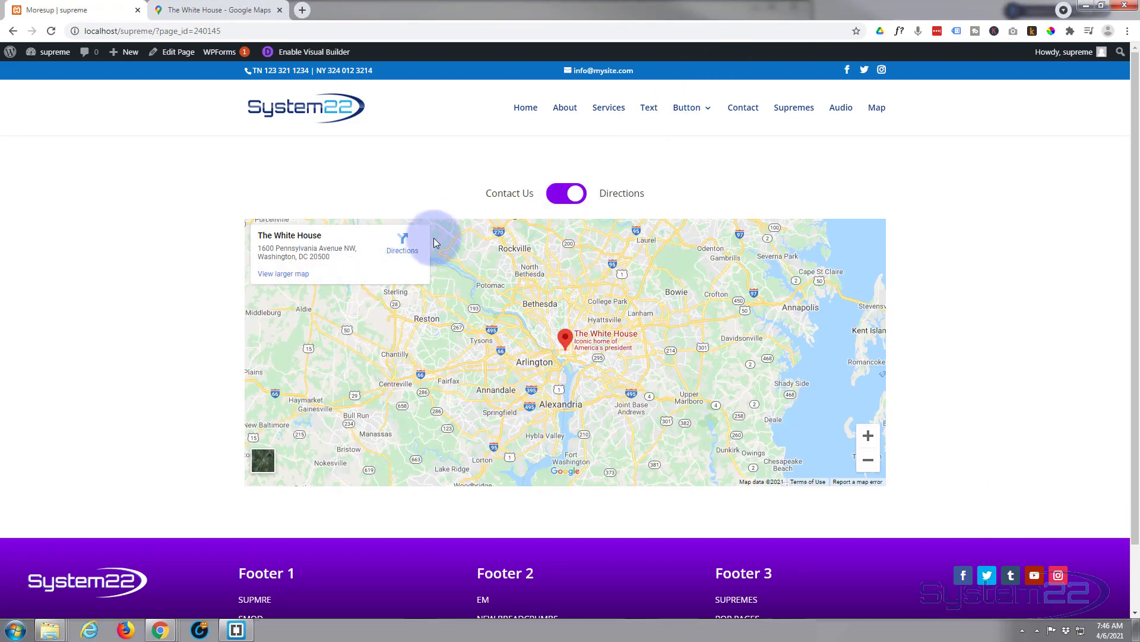
click(554, 200)
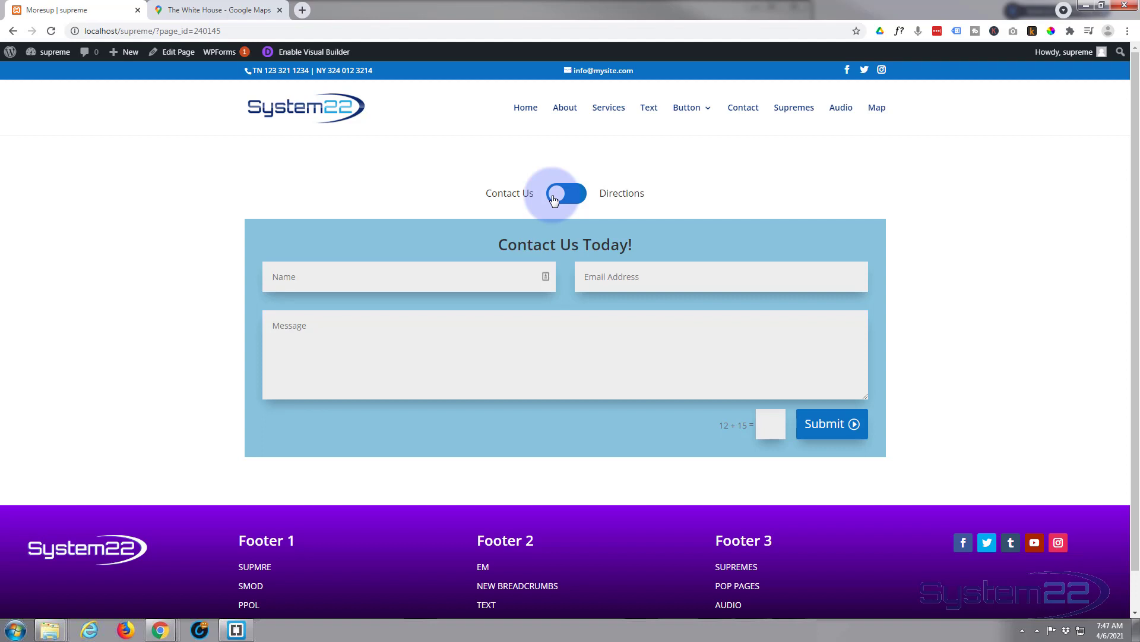
click(312, 55)
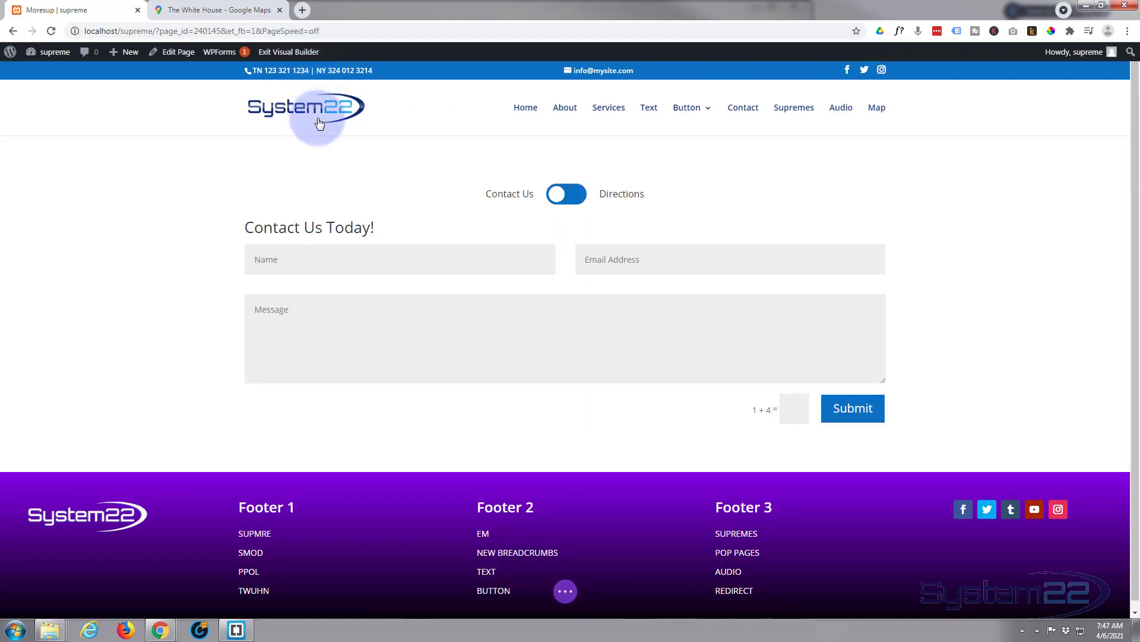
Delete the old toggle-and-form row and add a single-column row in its place
mouse_move(322, 182)
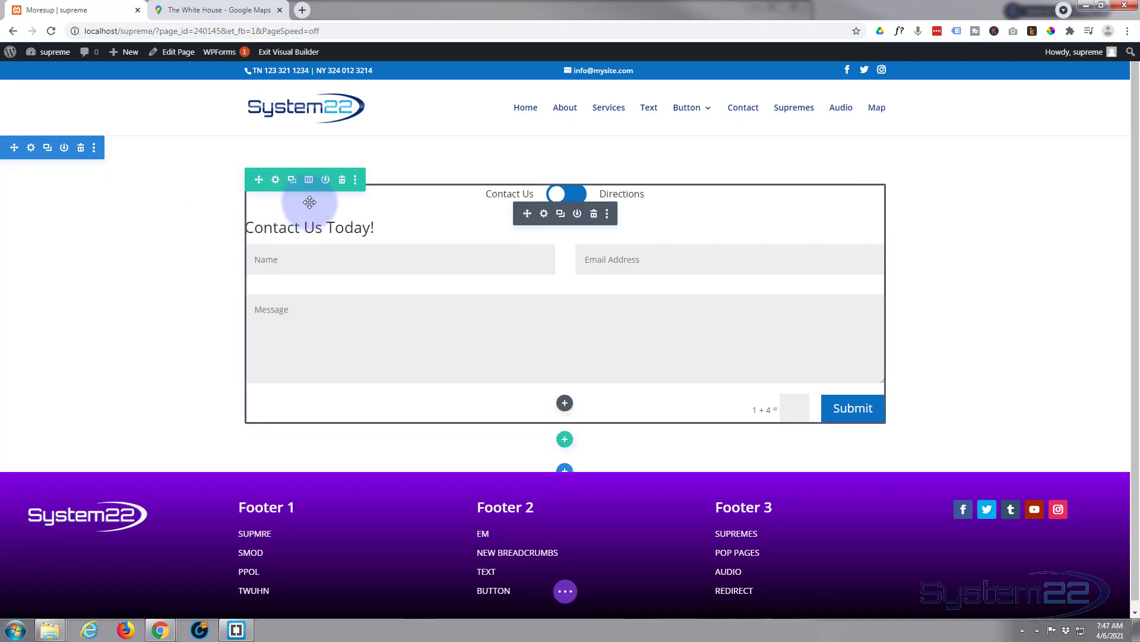
click(343, 184)
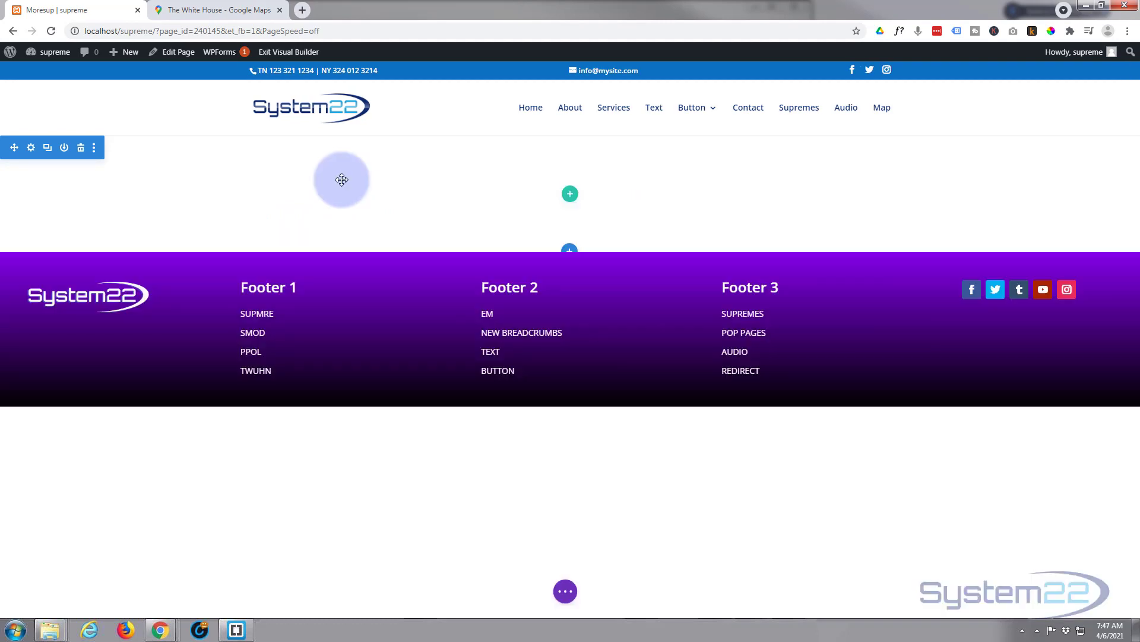
click(571, 194)
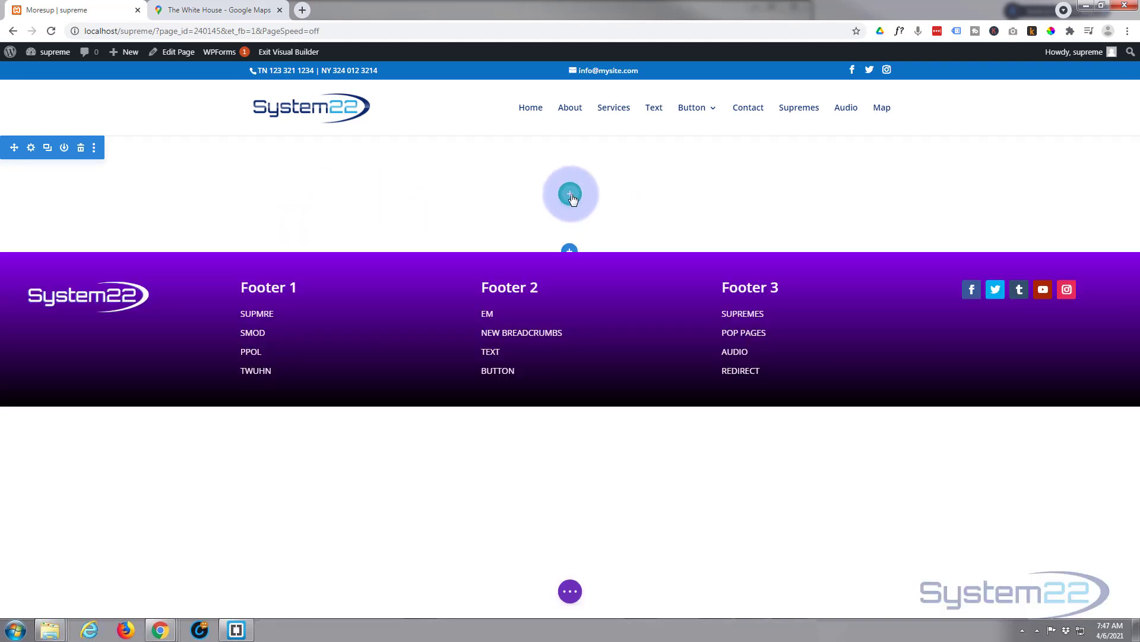
click(493, 290)
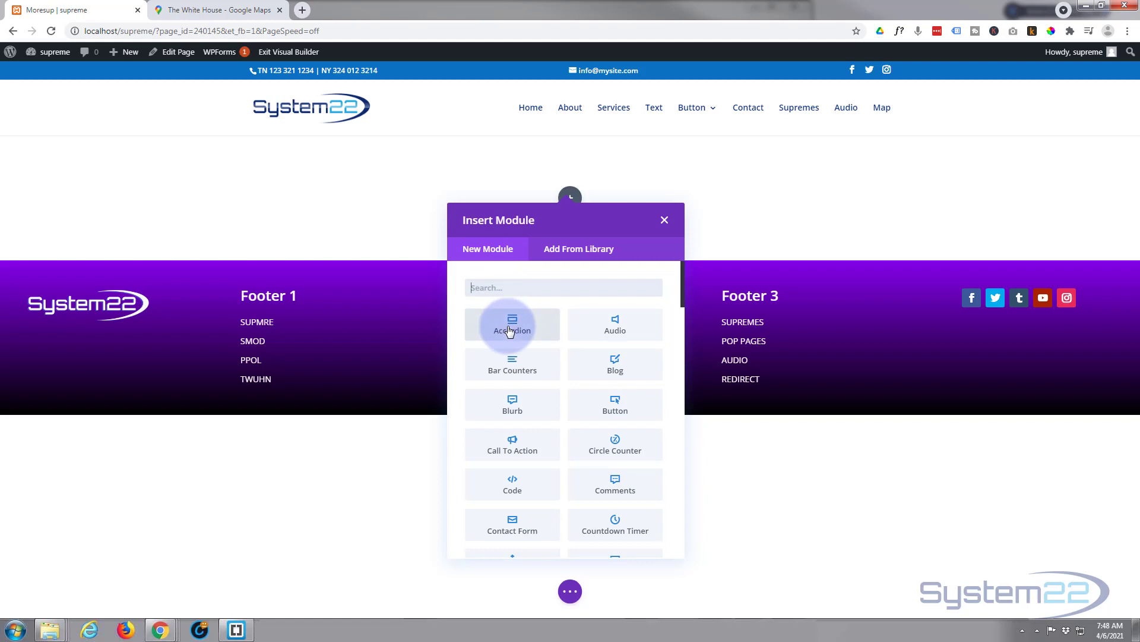
Browse down the Insert Module list past the Supreme modules, then back to the top
scroll(509, 331, down, 2)
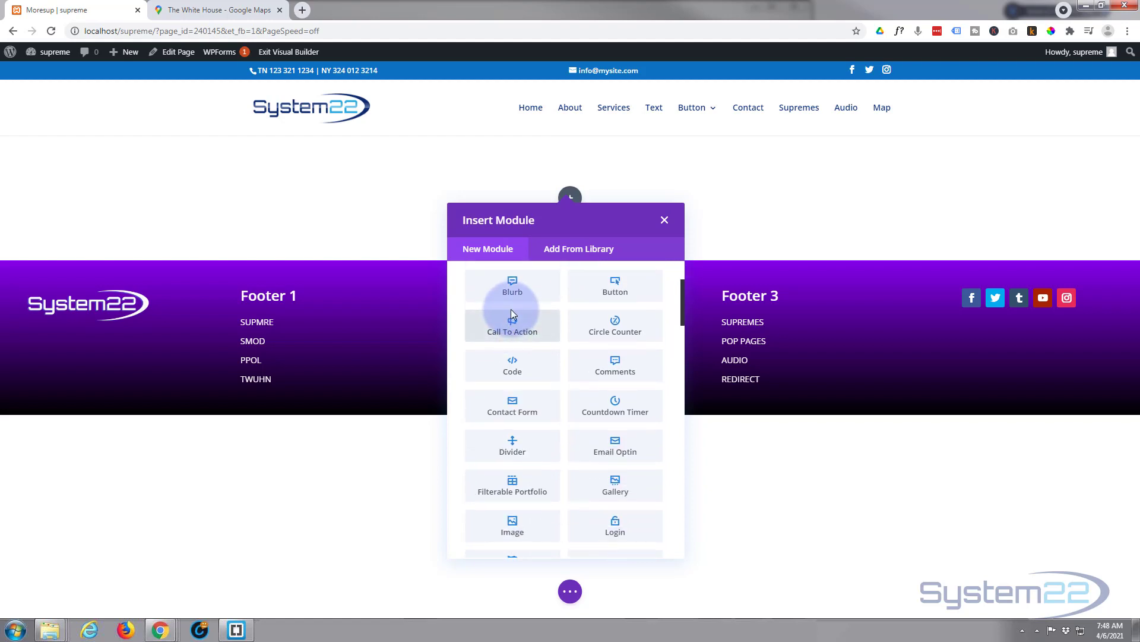
scroll(511, 314, down, 3)
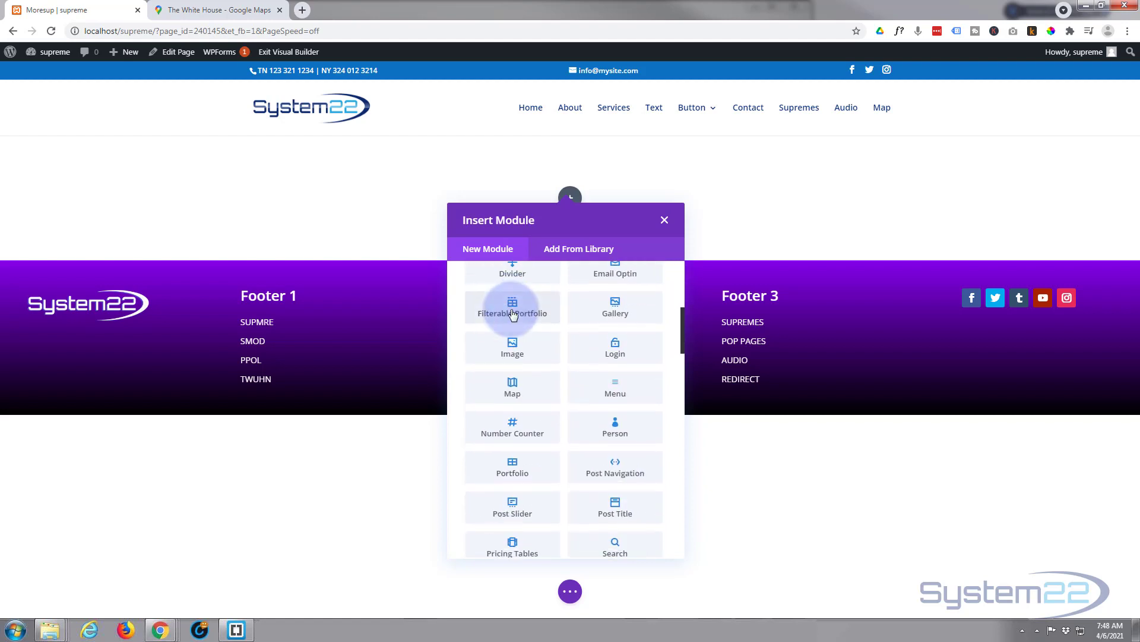
scroll(512, 313, down, 6)
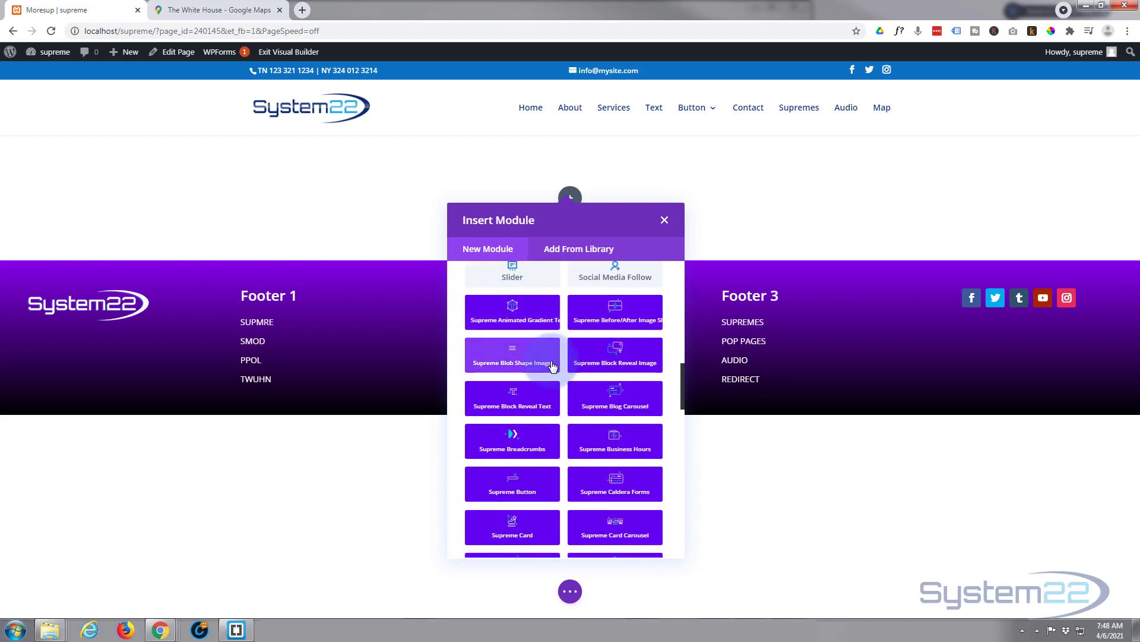
scroll(552, 365, down, 3)
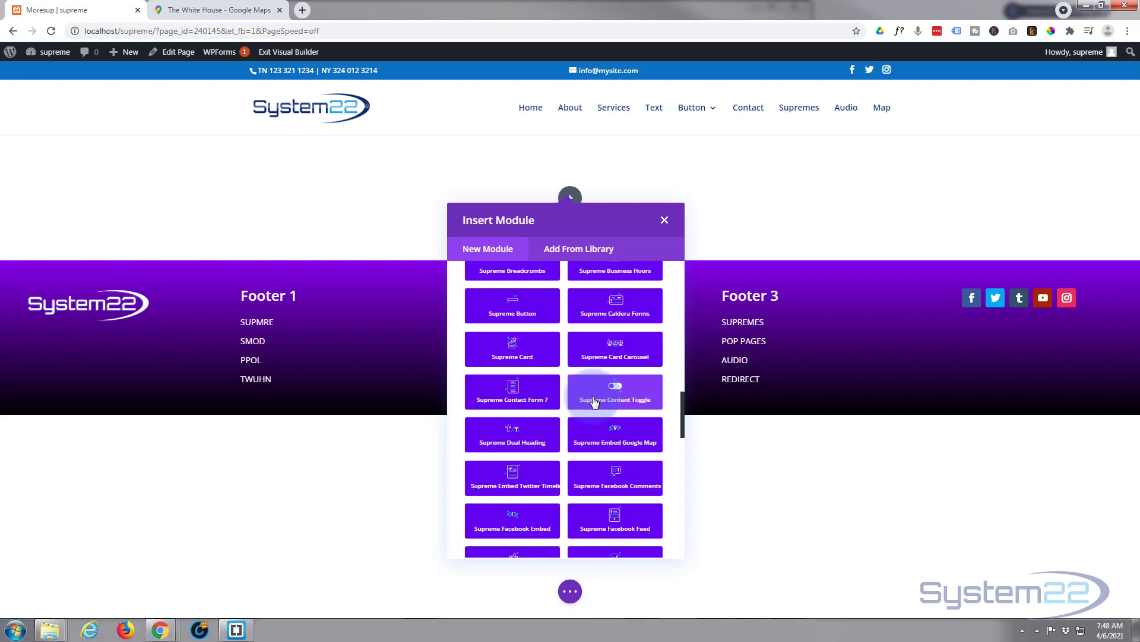
scroll(594, 402, up, 6)
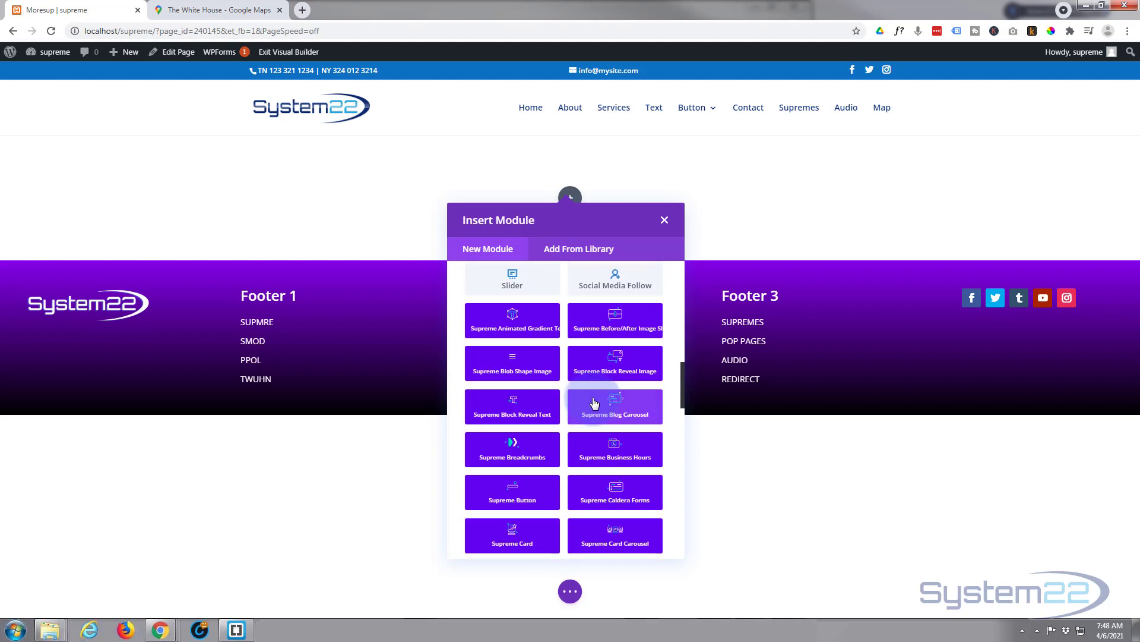
scroll(594, 402, up, 2)
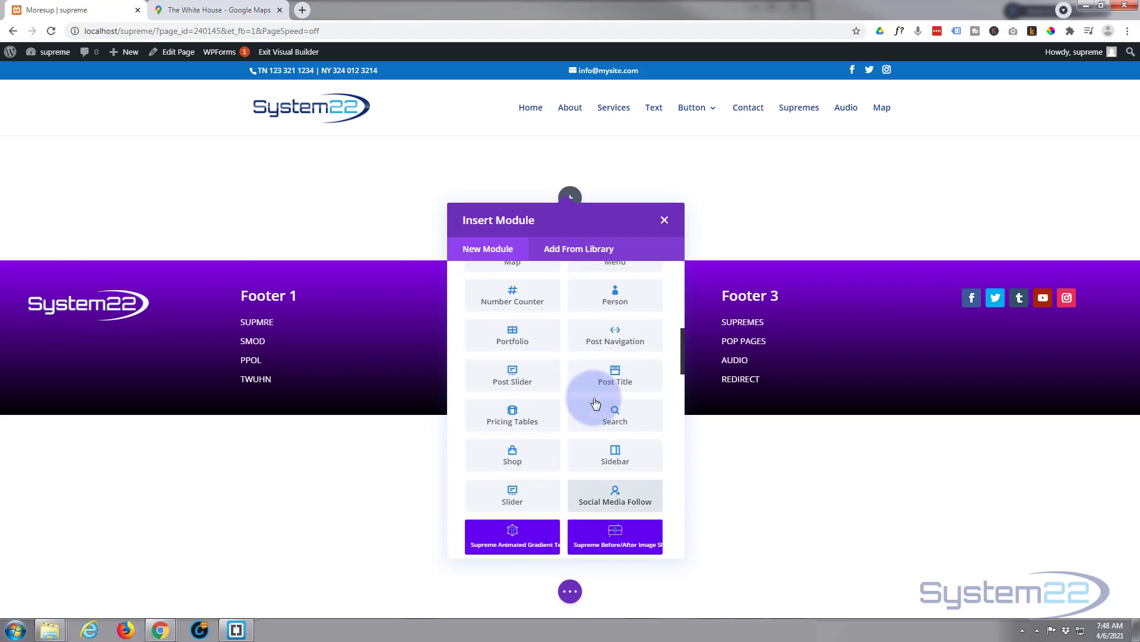
scroll(594, 402, up, 5)
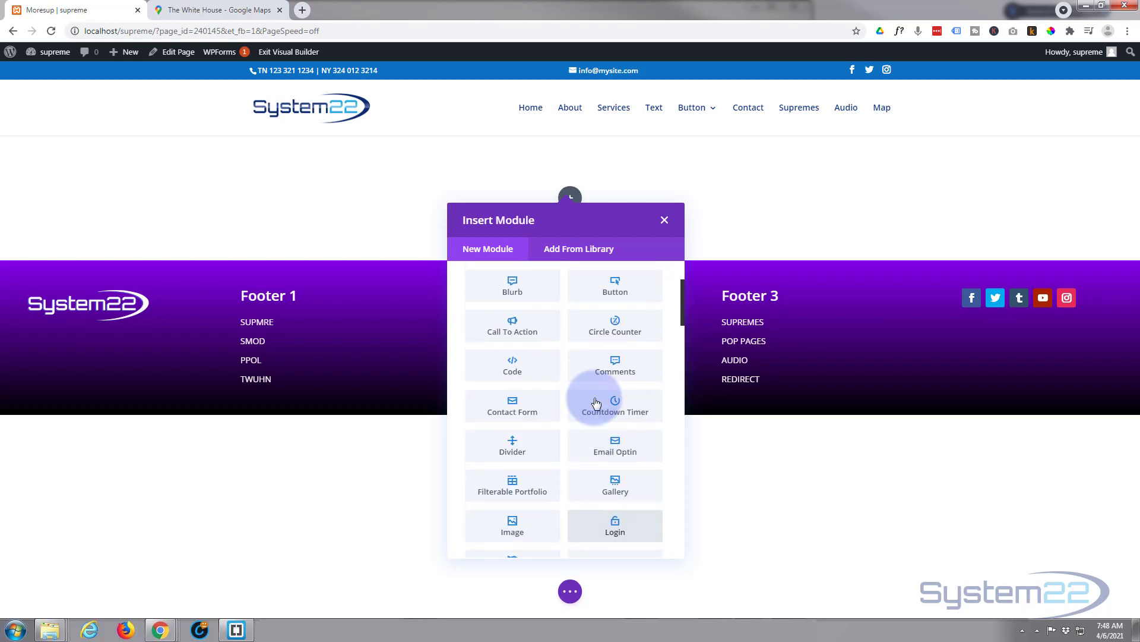
Add a Contact Form module titled 'Contact Us' with success message 'Message Sent!'
click(523, 406)
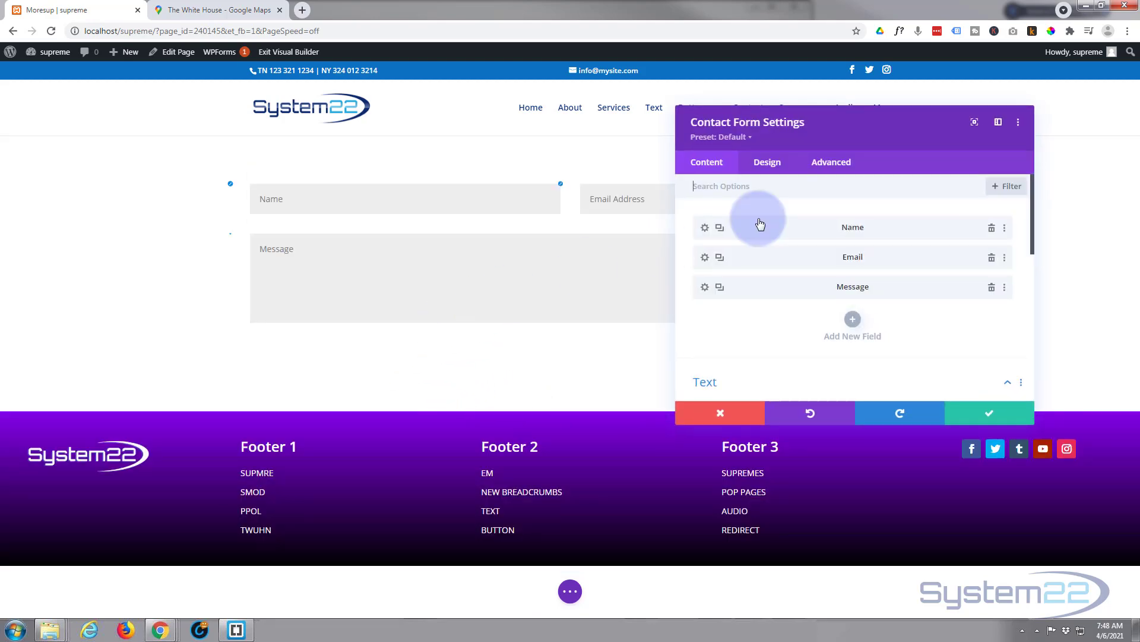
drag(881, 130, 644, 173)
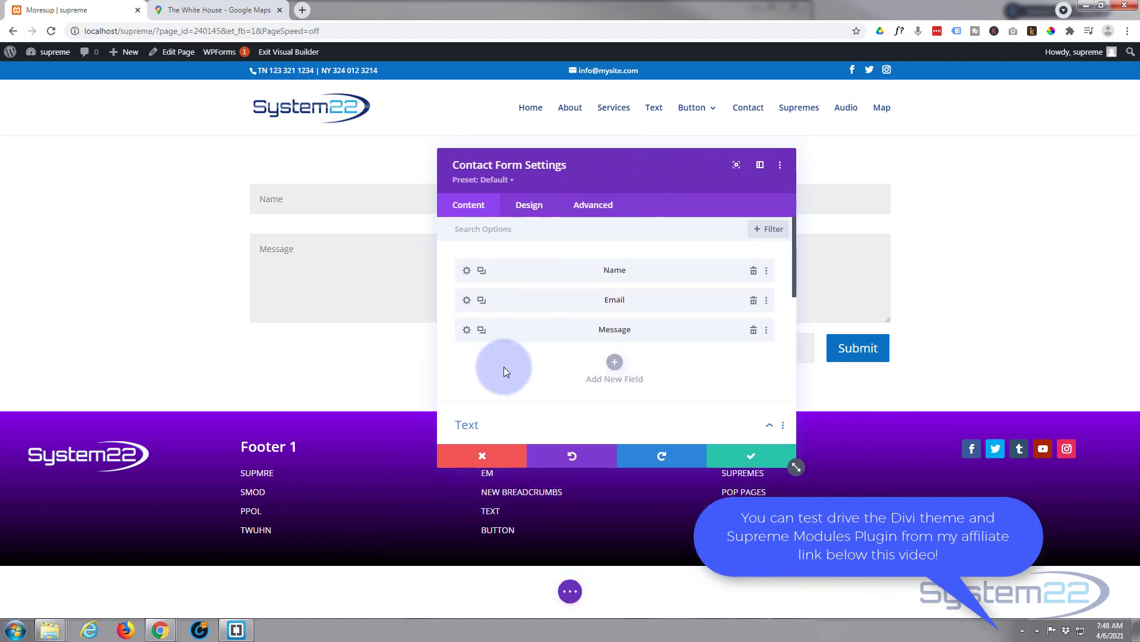
scroll(504, 365, down, 4)
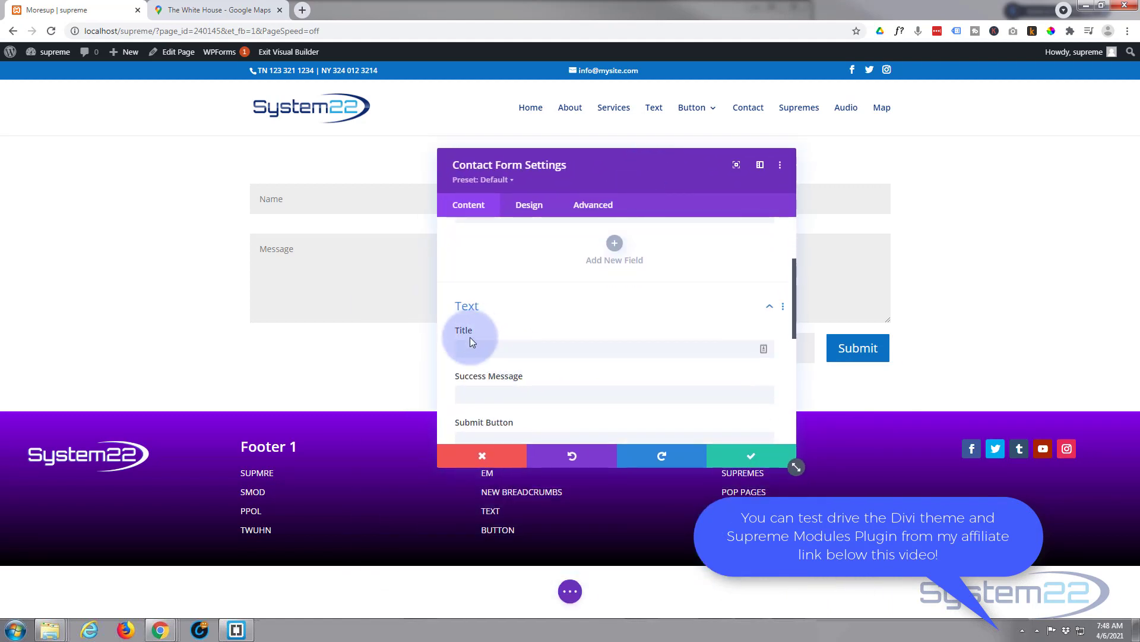
click(471, 345)
text(Contact Us)
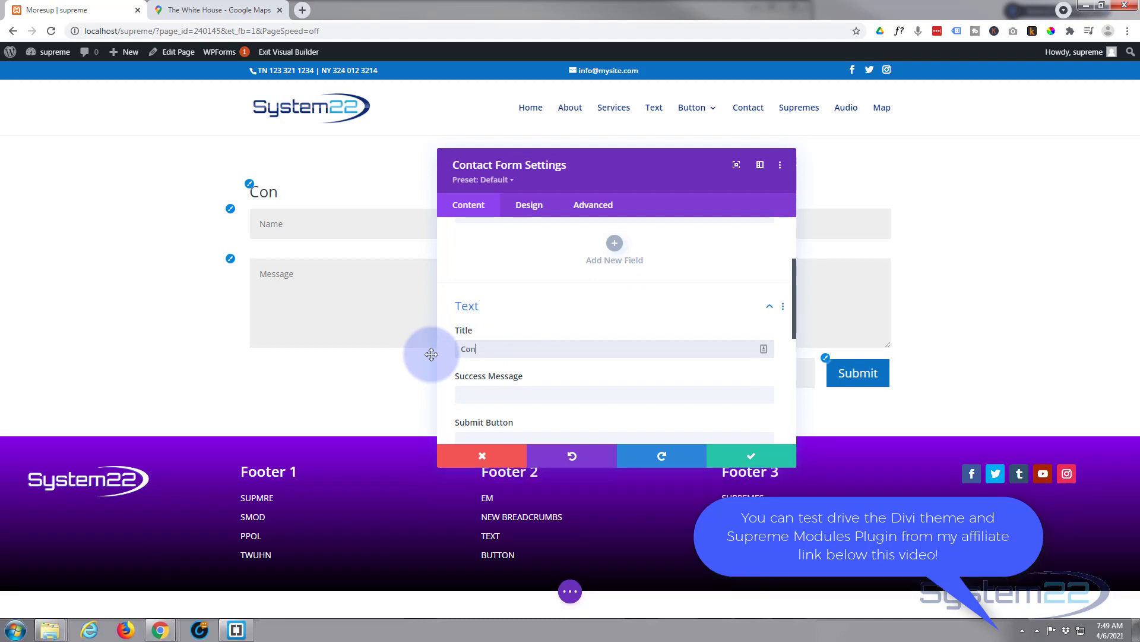
click(481, 393)
text(Message Sent)
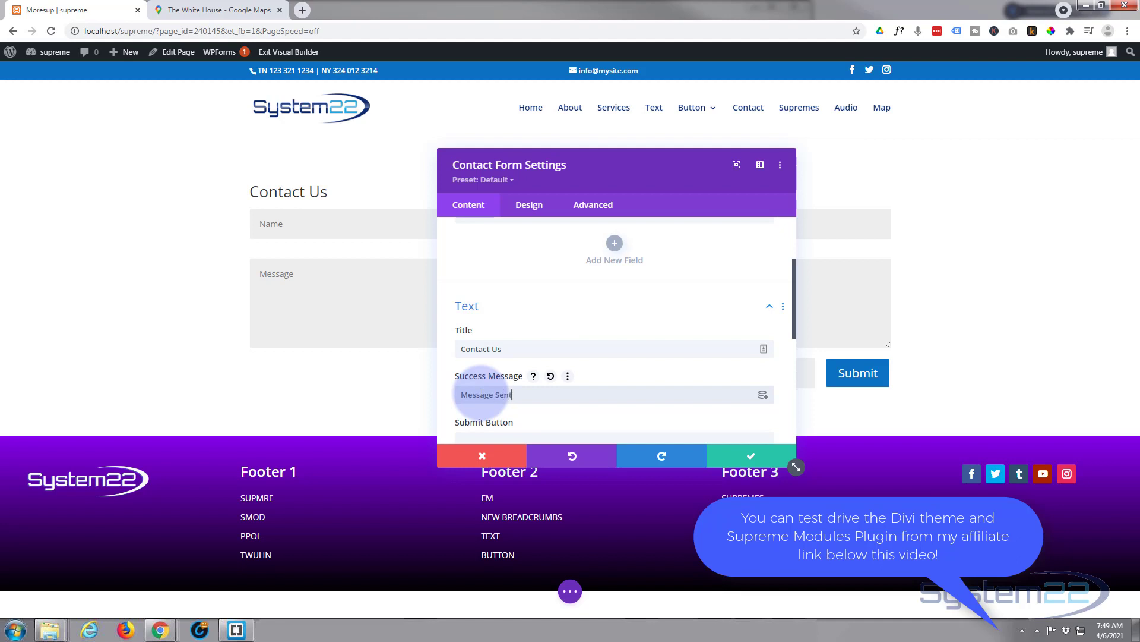
text(!)
Enter the recipient e-mail address in the form's Email settings
scroll(532, 326, down, 1)
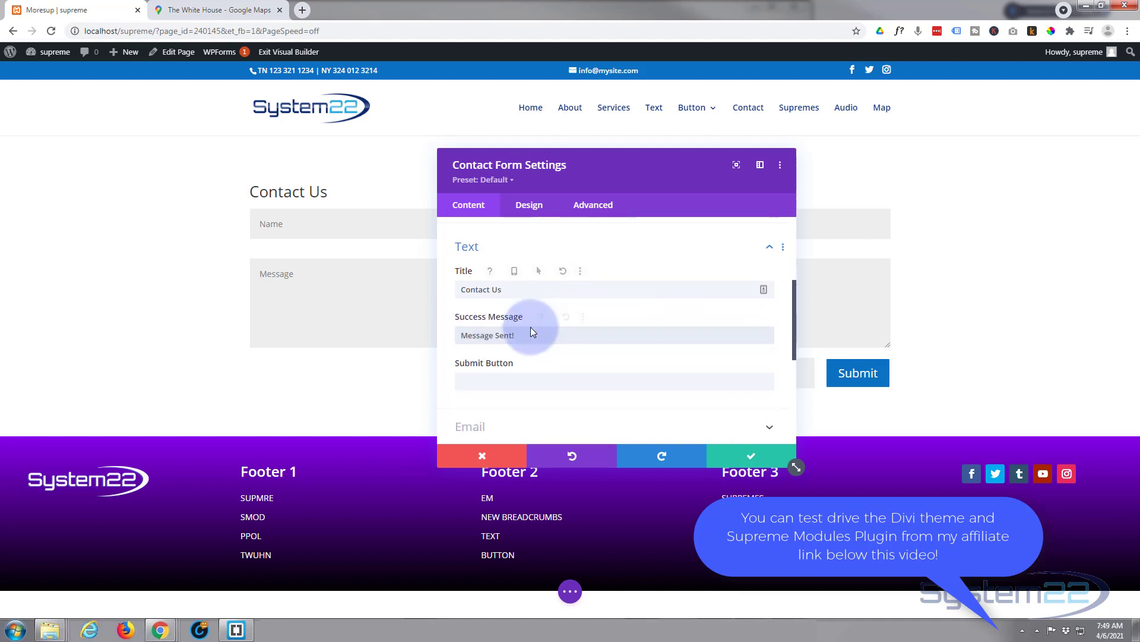
scroll(601, 351, down, 2)
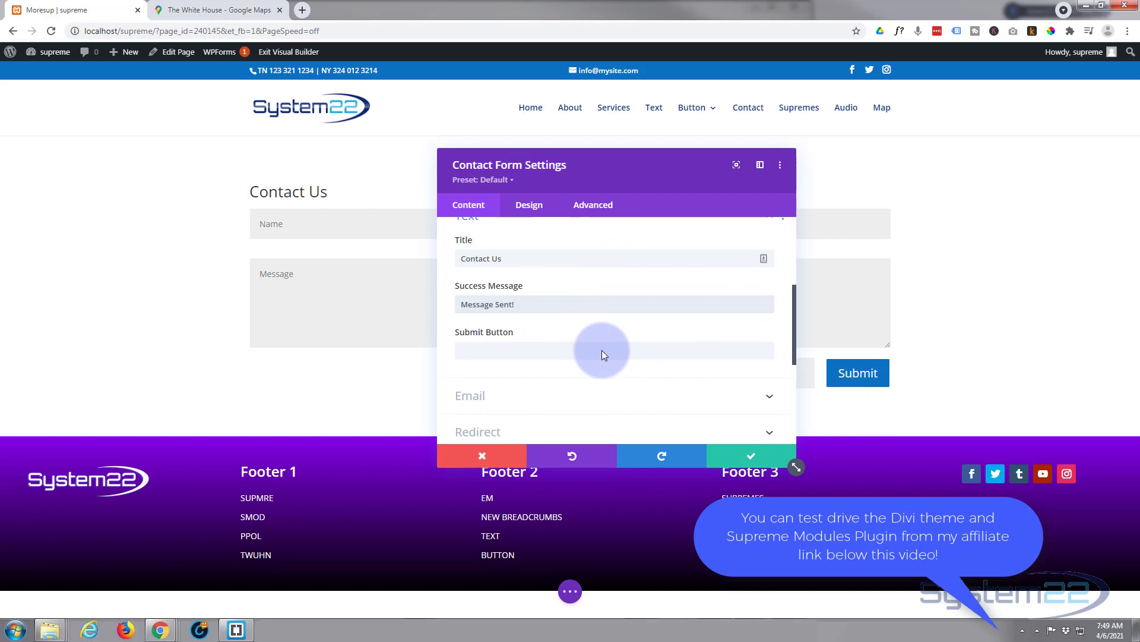
click(537, 308)
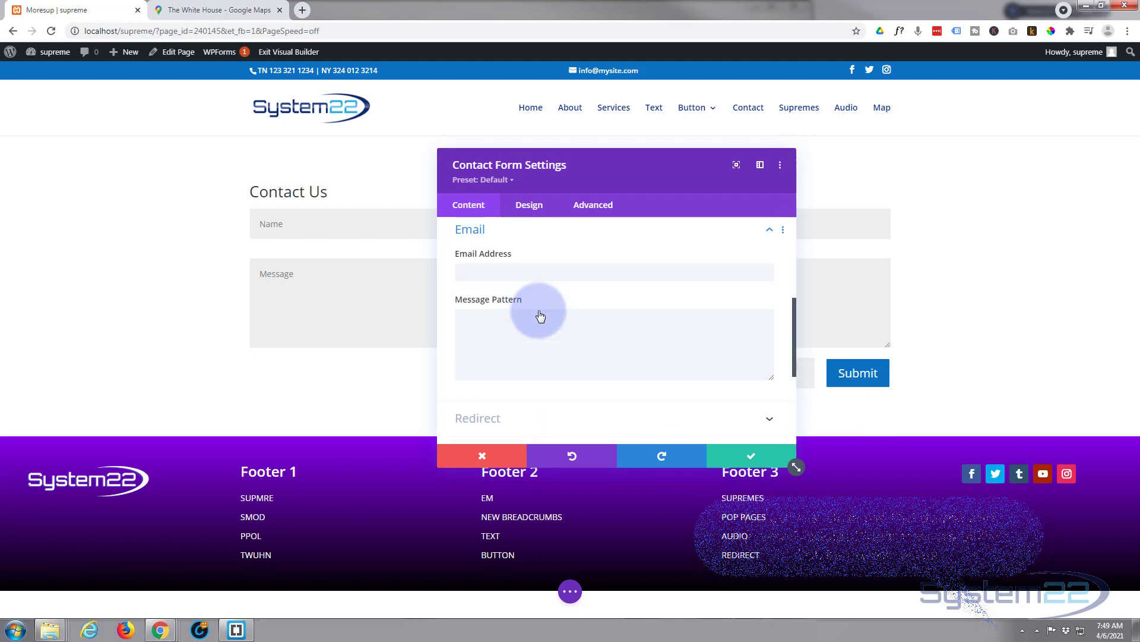
click(499, 276)
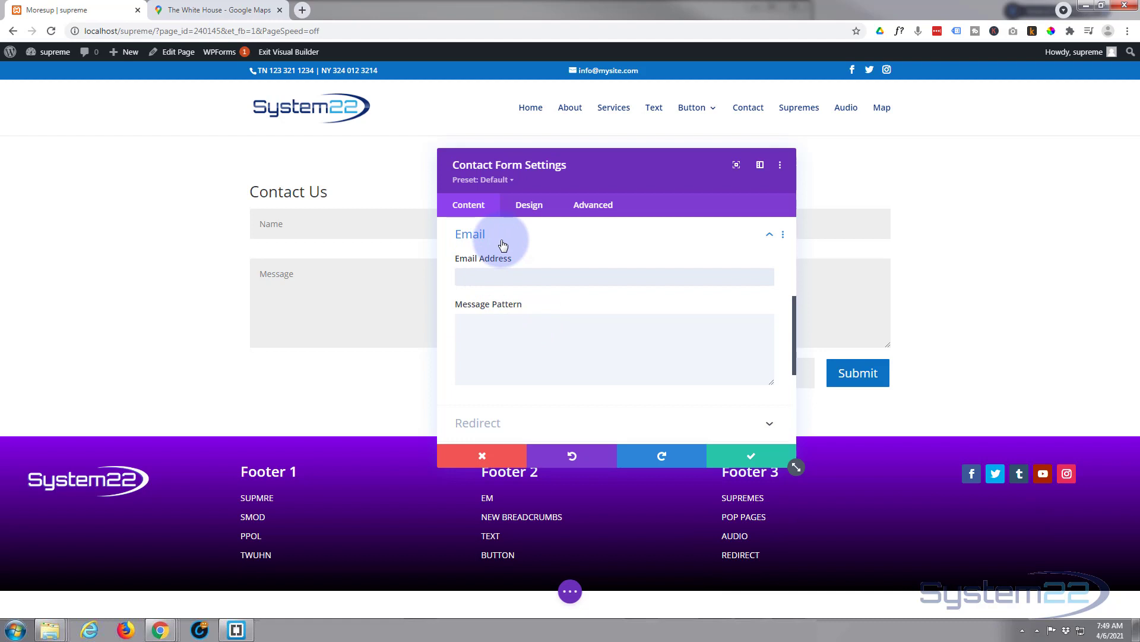
scroll(549, 284, down, 3)
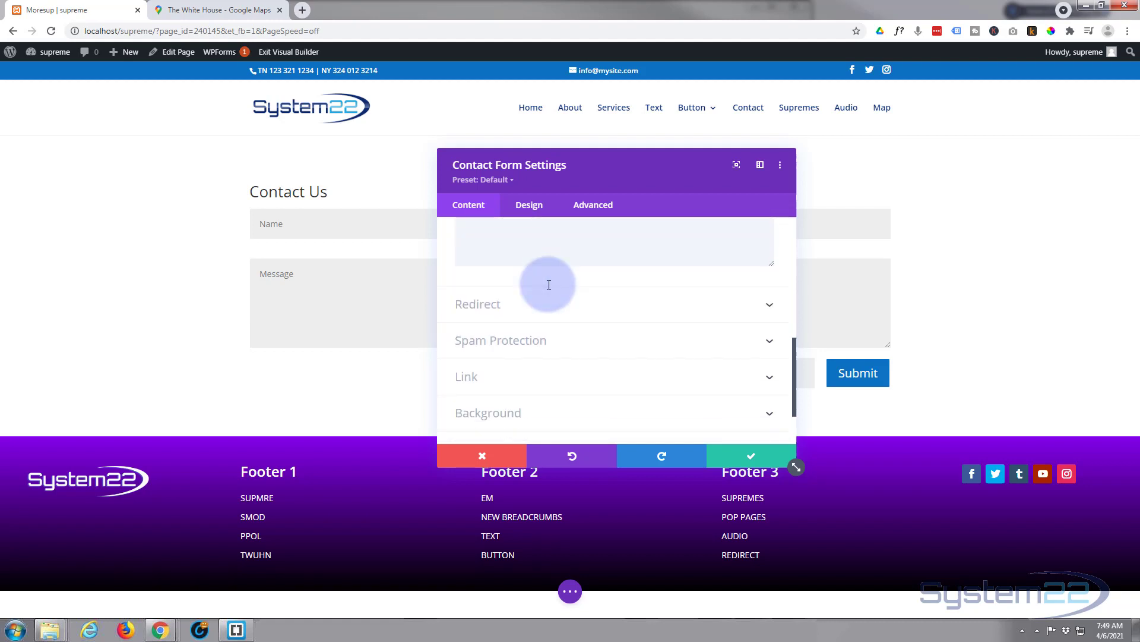
scroll(549, 285, down, 2)
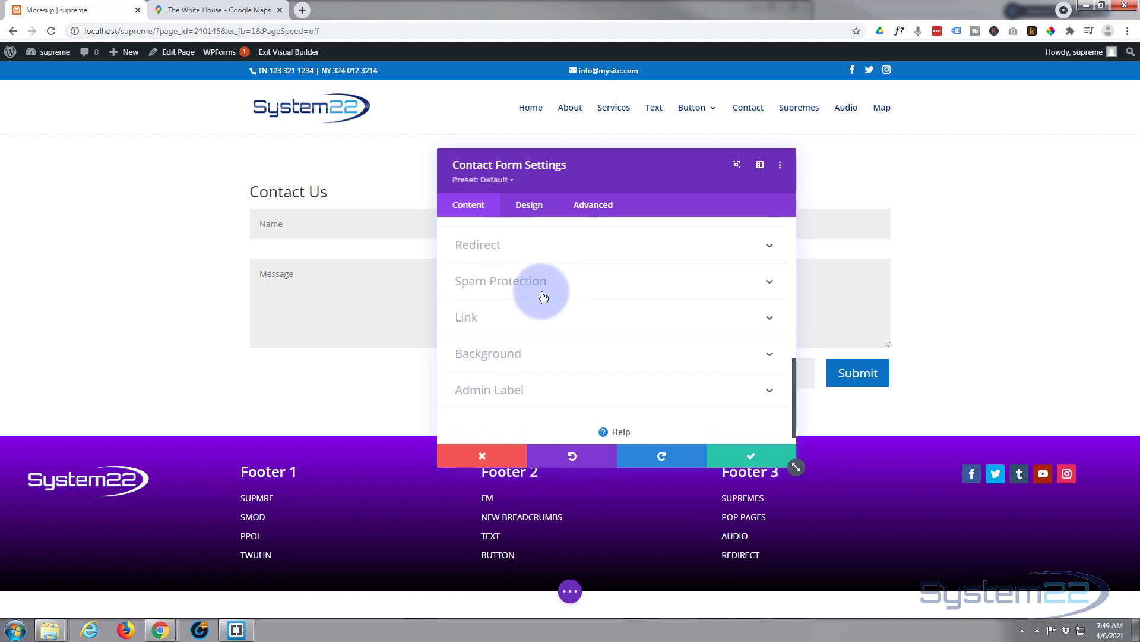
Save the contact form settings and add the module to the Divi Library as 'cform1'
click(751, 456)
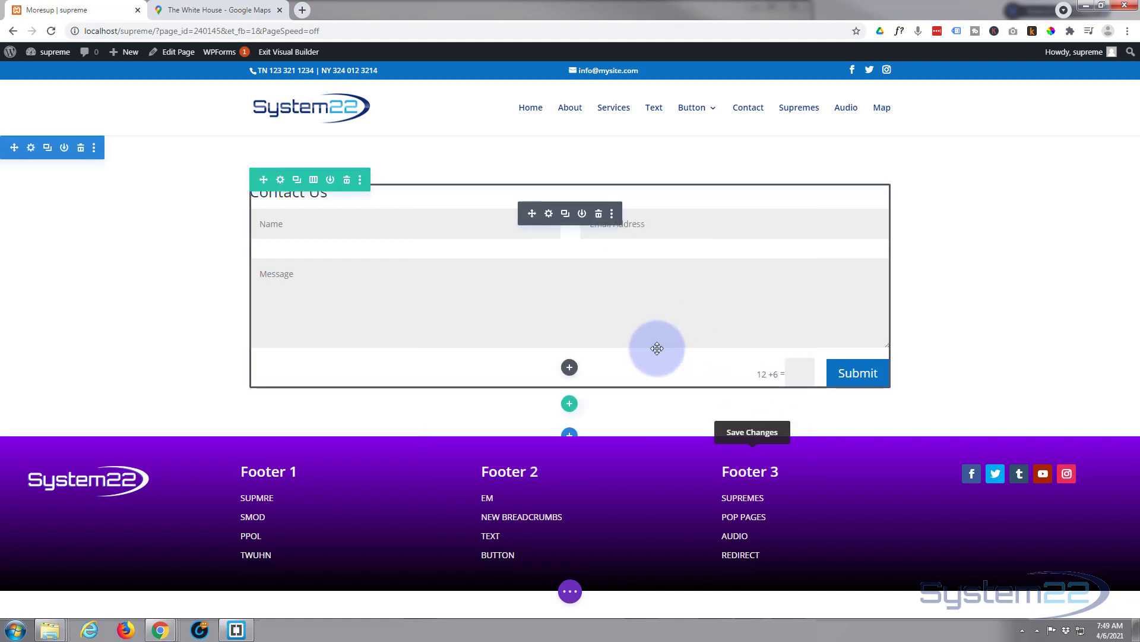
click(582, 215)
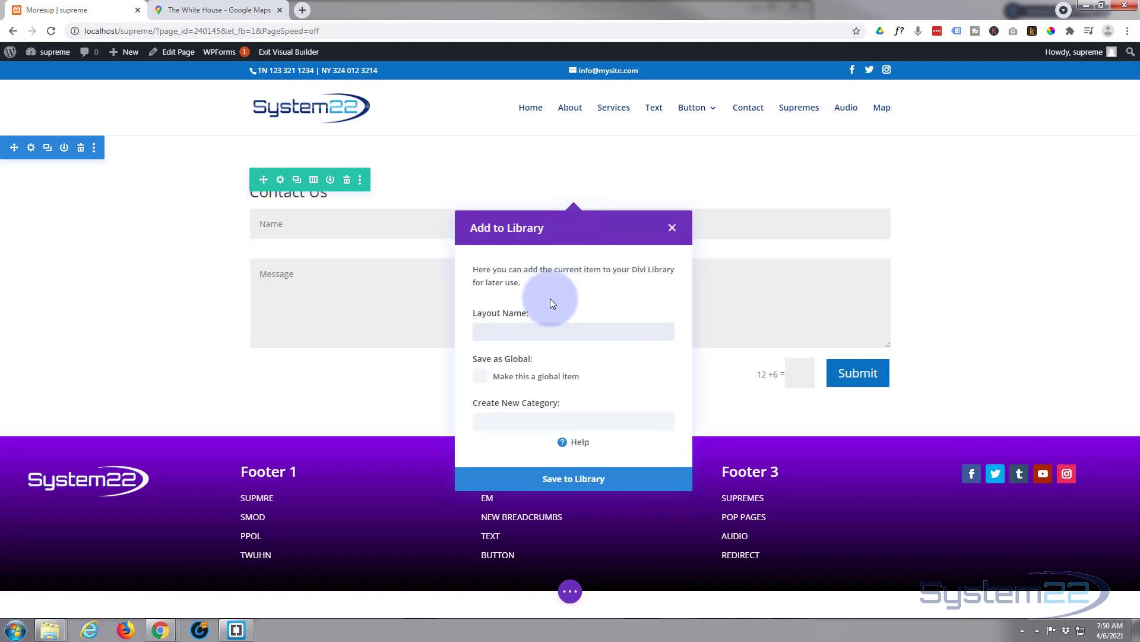
text(cform1)
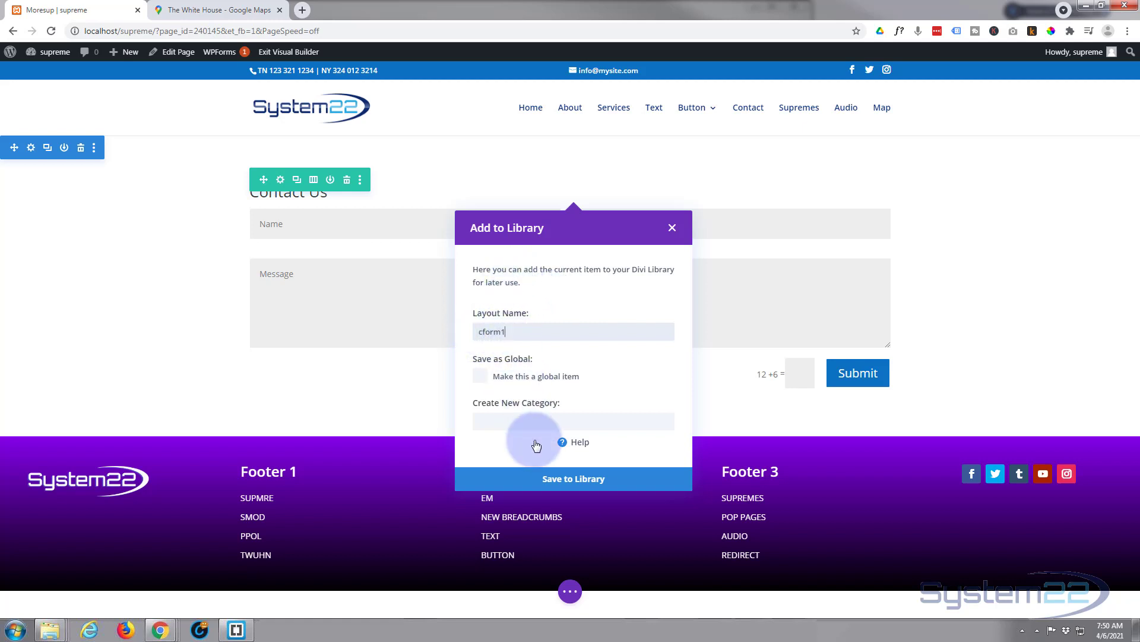
click(564, 482)
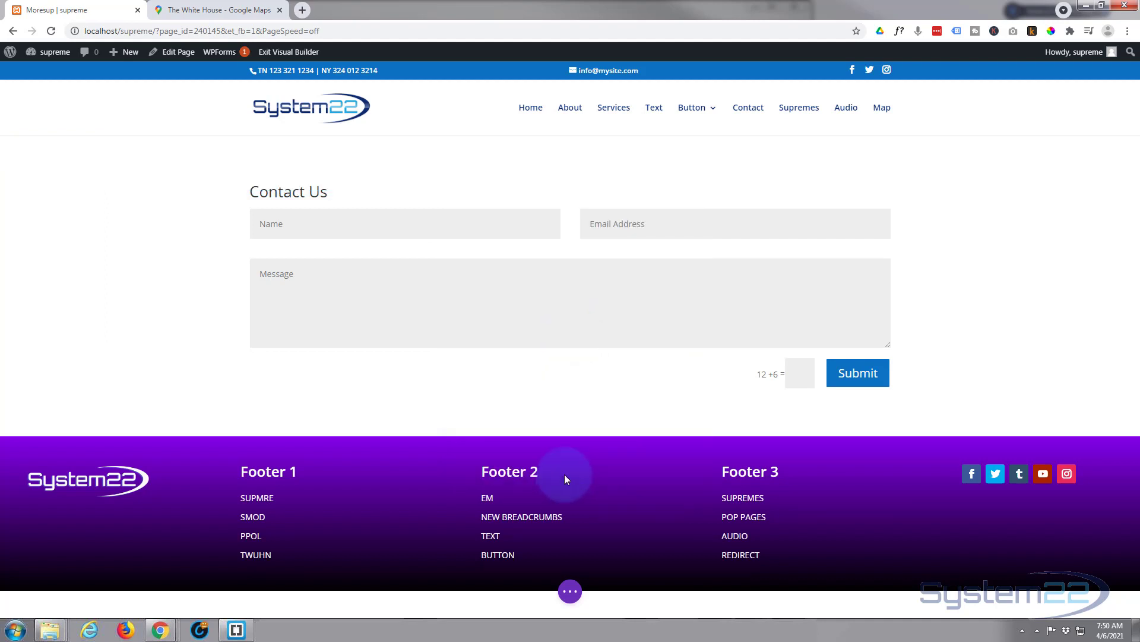
Delete the contact form module and insert an empty Code module into the row
mouse_move(556, 316)
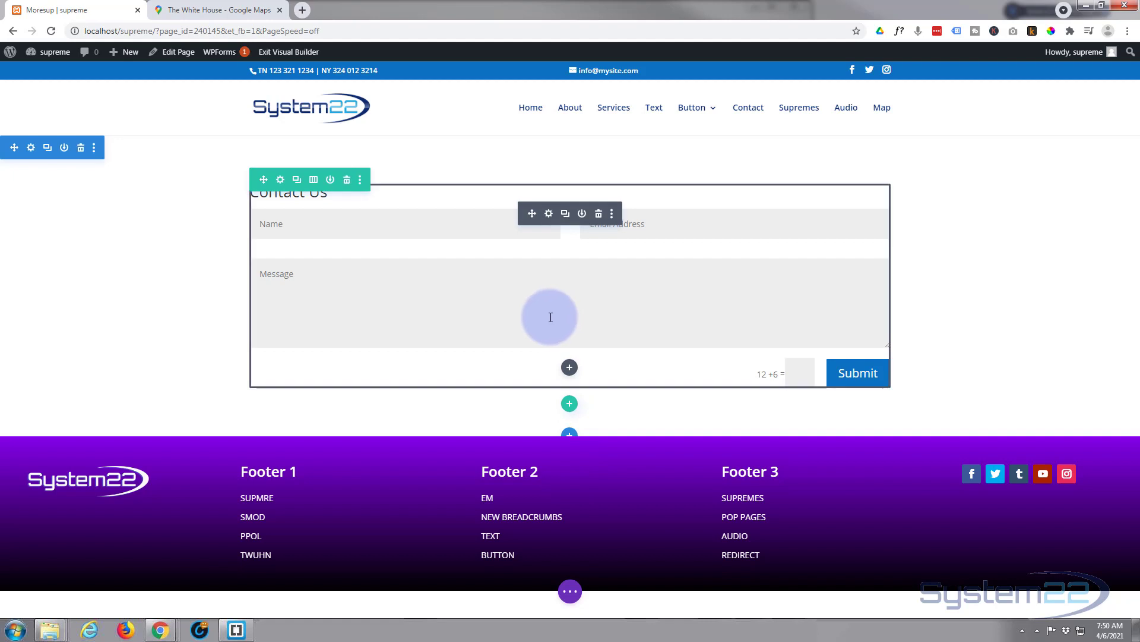
click(599, 217)
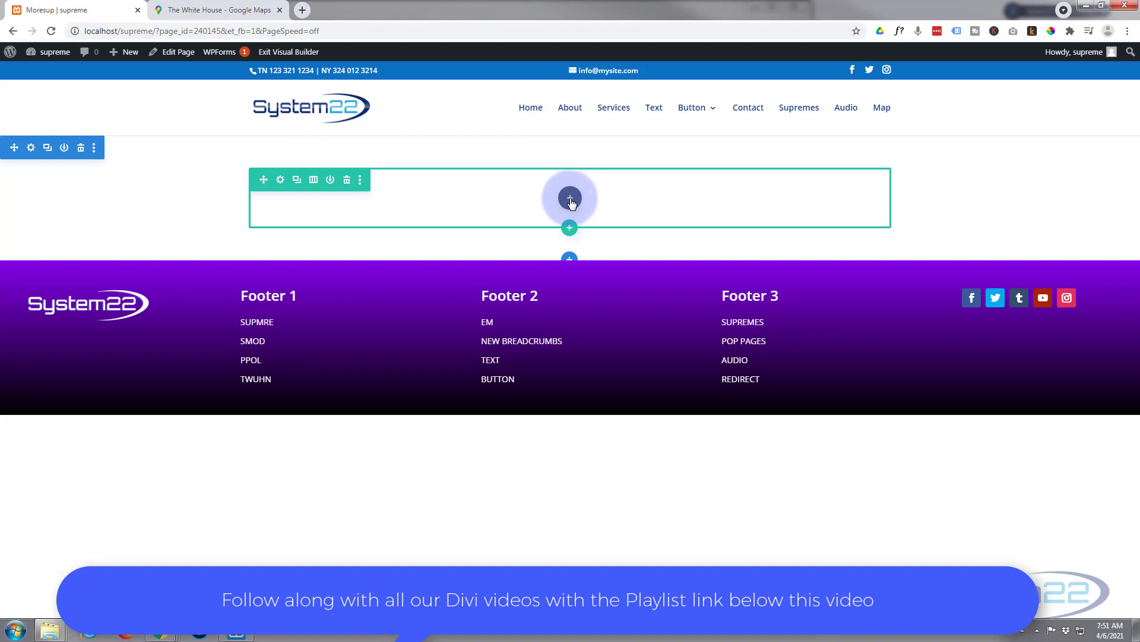
click(570, 202)
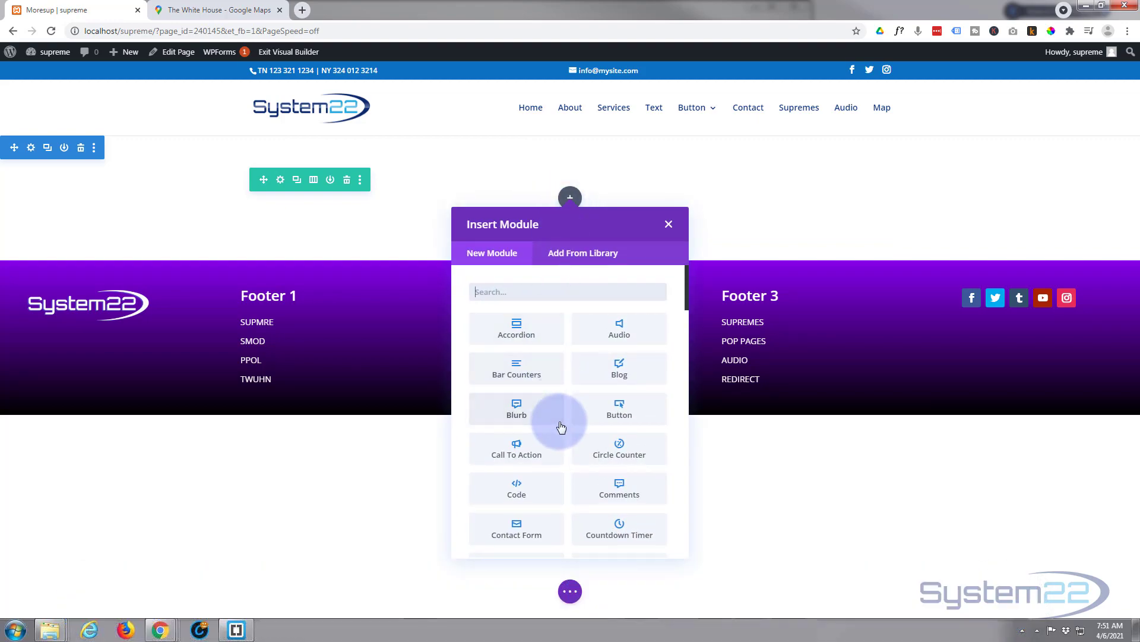
scroll(560, 424, down, 1)
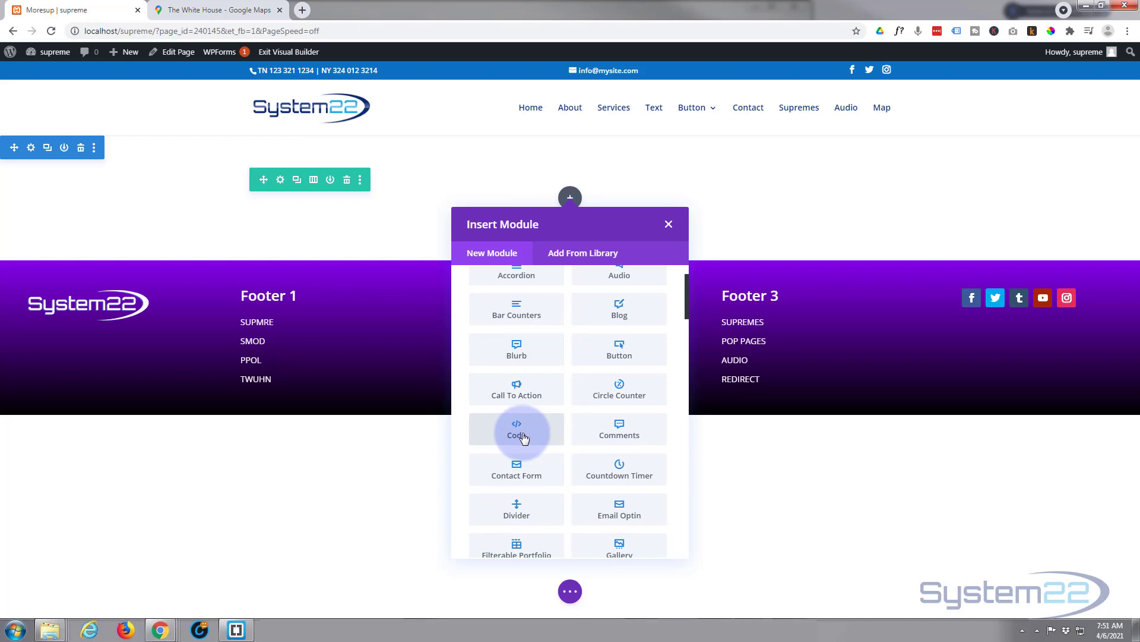
click(517, 431)
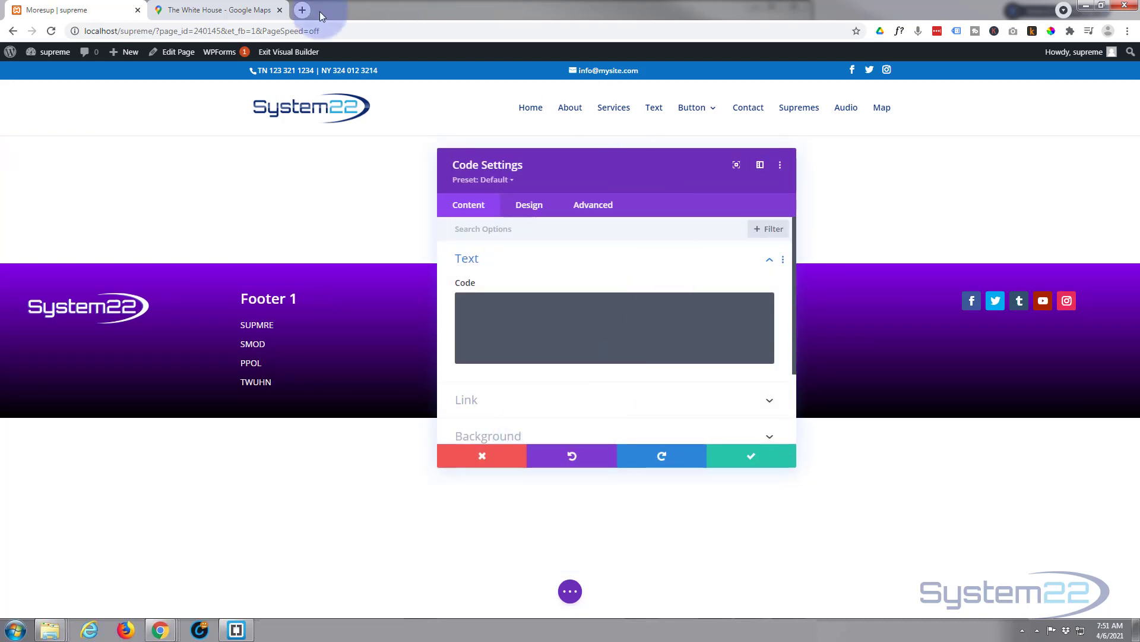
In the White House Google Maps tab, zoom out and recentre on central Washington
click(234, 8)
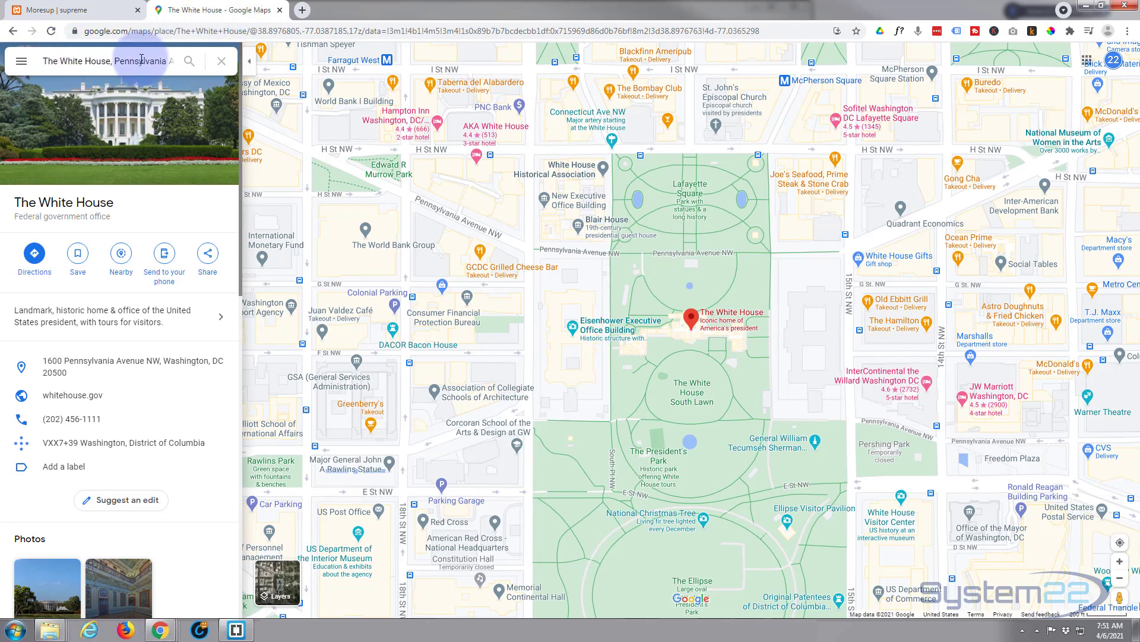
scroll(598, 363, down, 2)
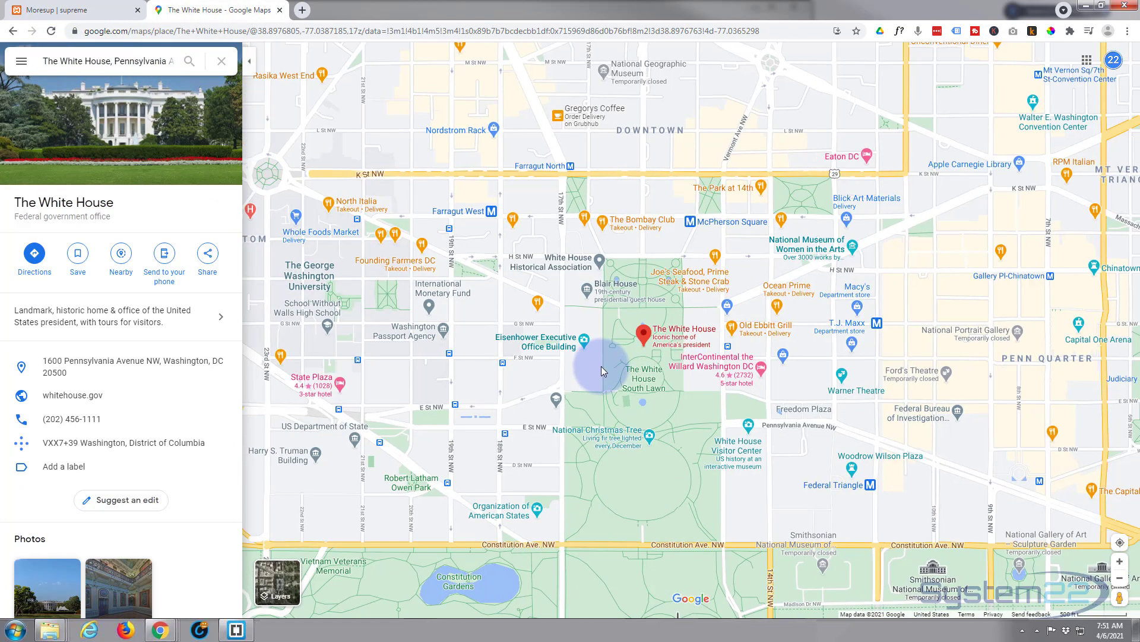
scroll(601, 366, down, 3)
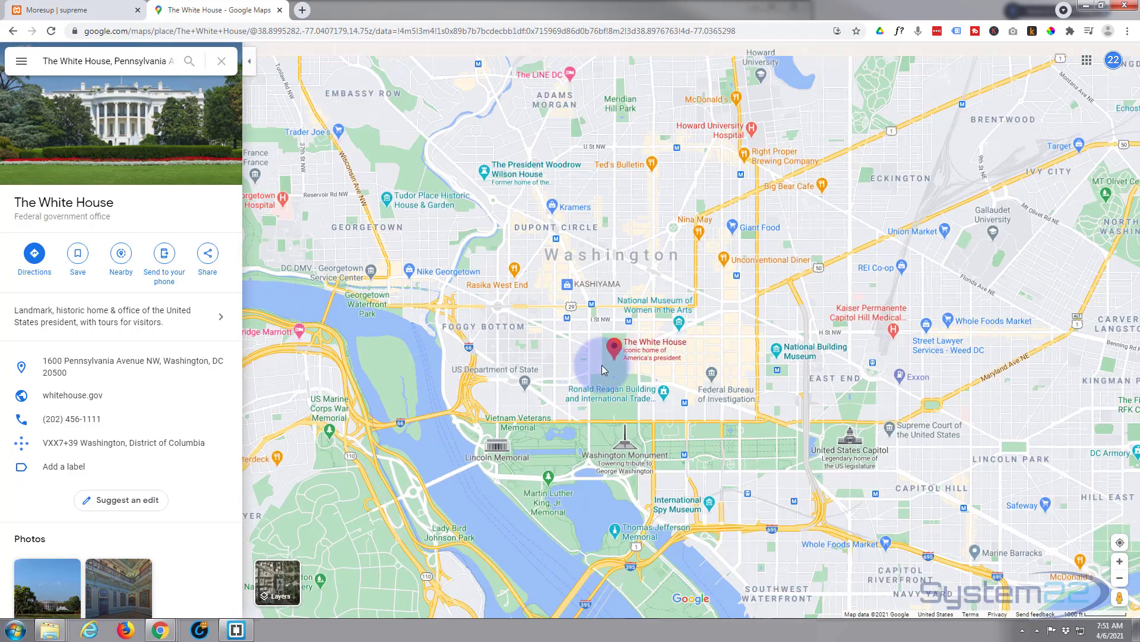
scroll(601, 365, down, 1)
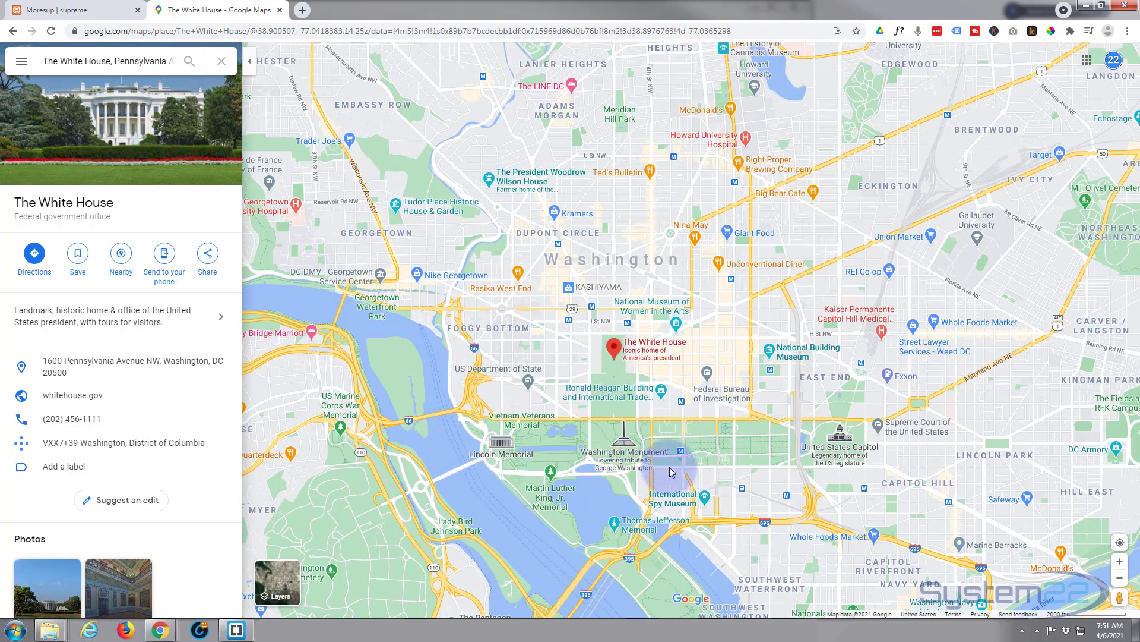
drag(670, 472, 704, 469)
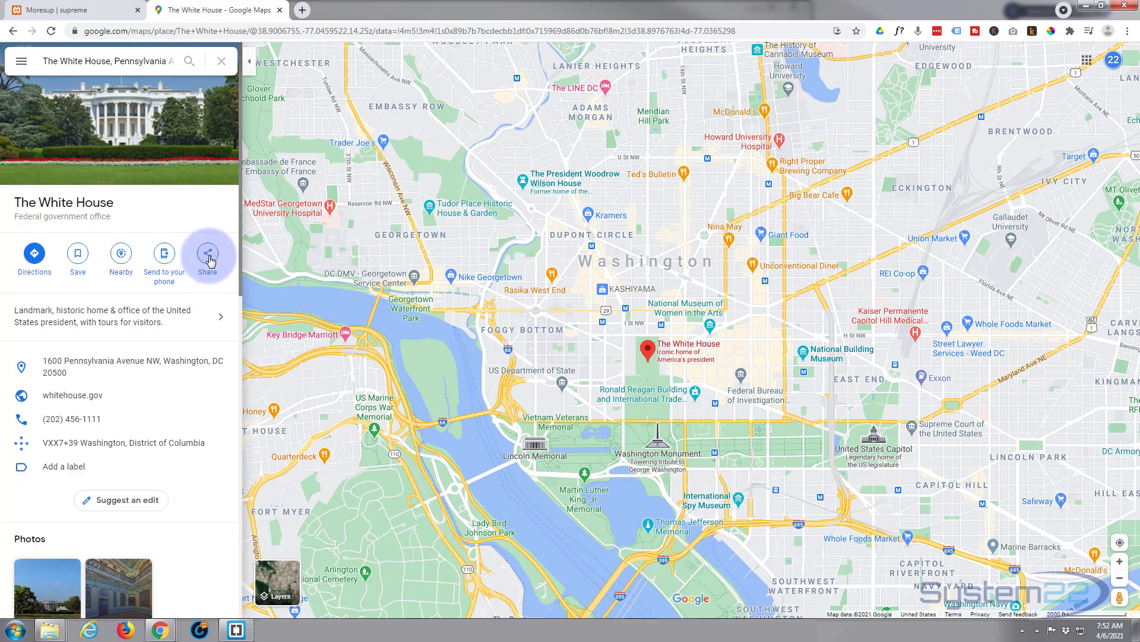
Copy the map's embed HTML via Share > Embed a map and return to the Divi tab
click(208, 255)
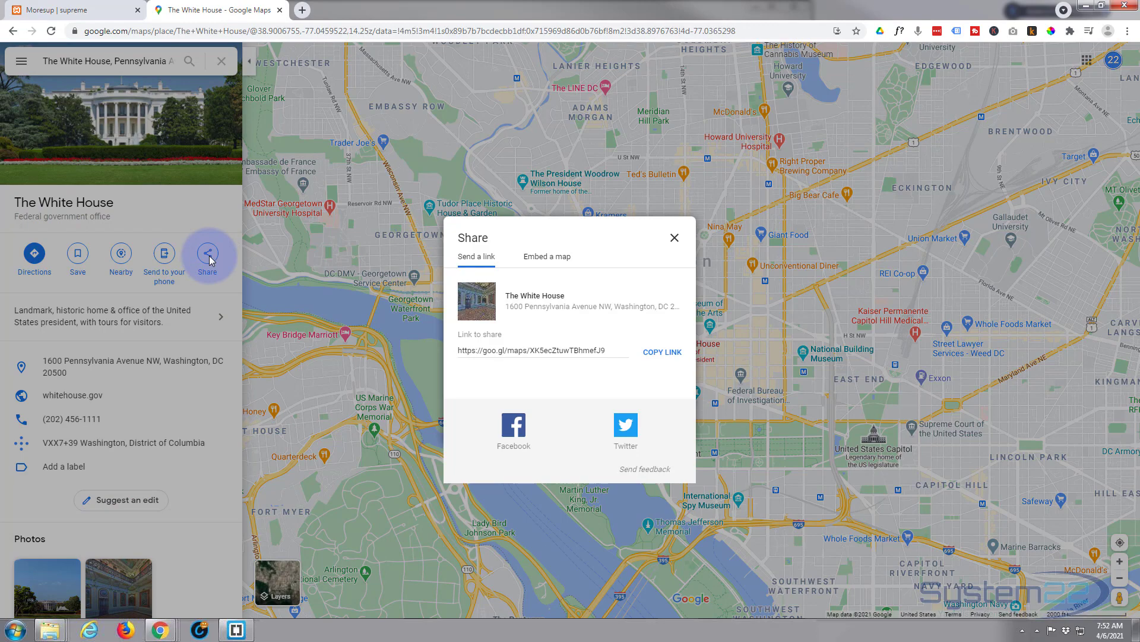
click(540, 259)
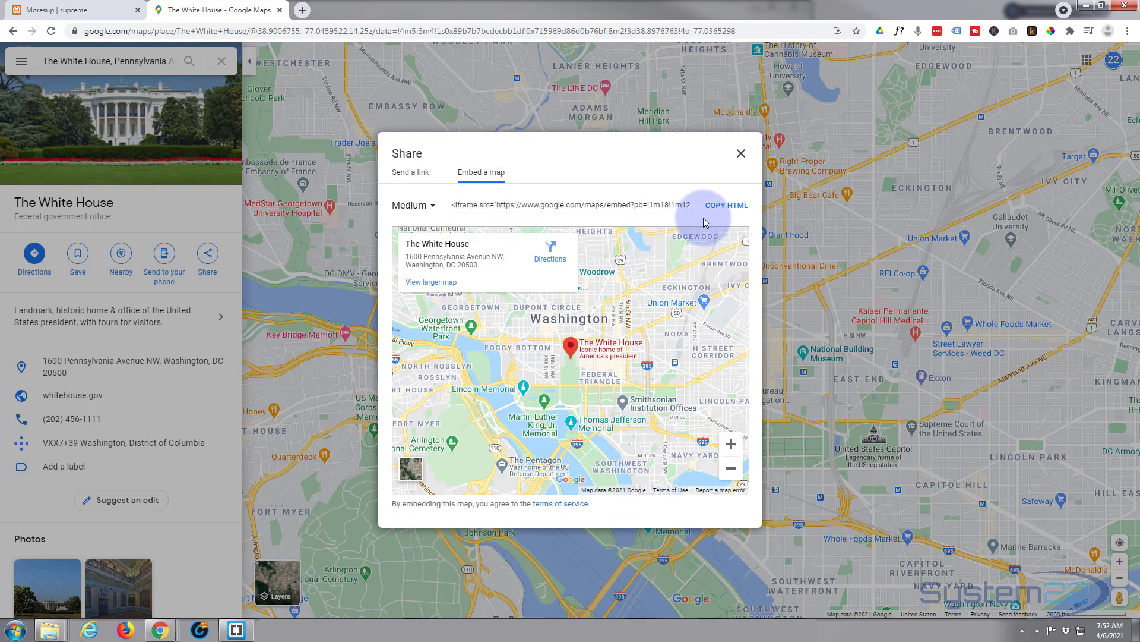
click(734, 208)
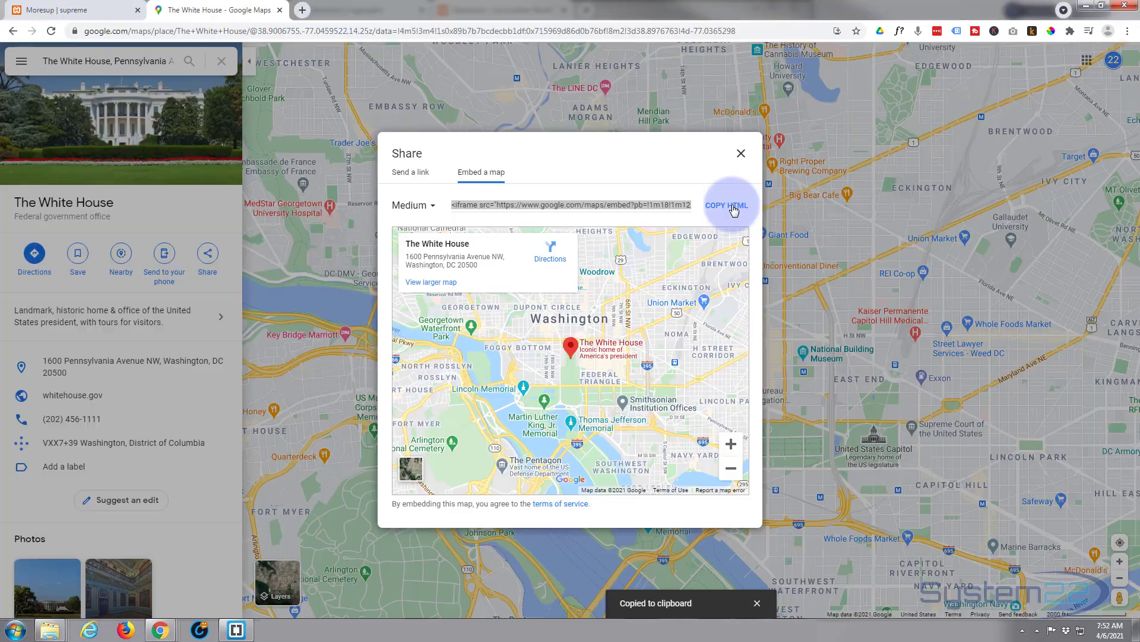
click(734, 208)
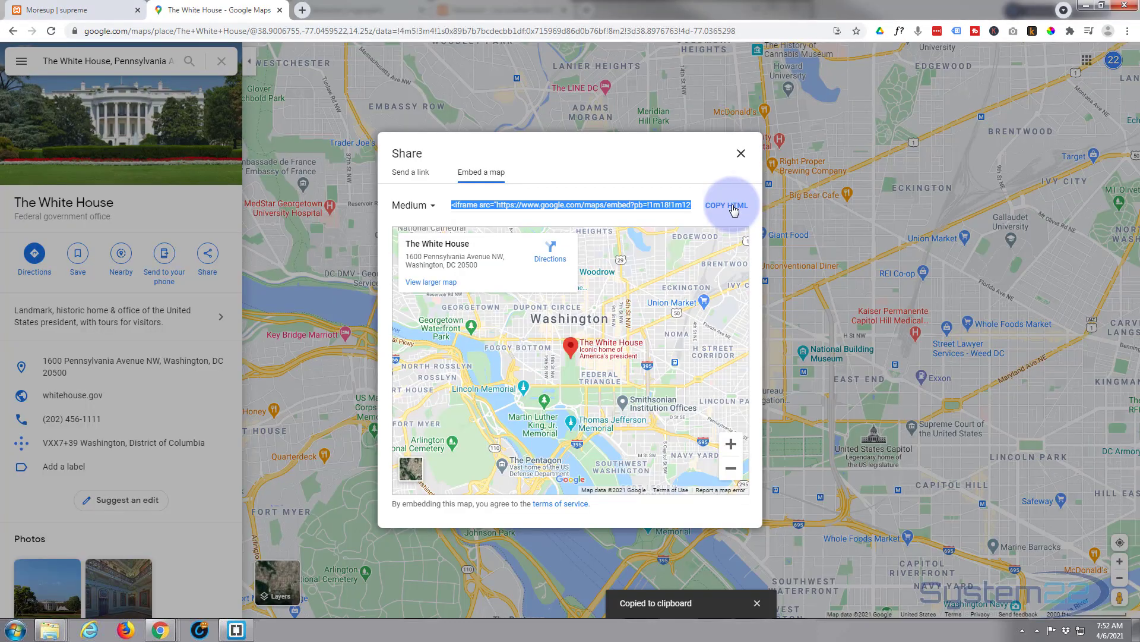
click(101, 10)
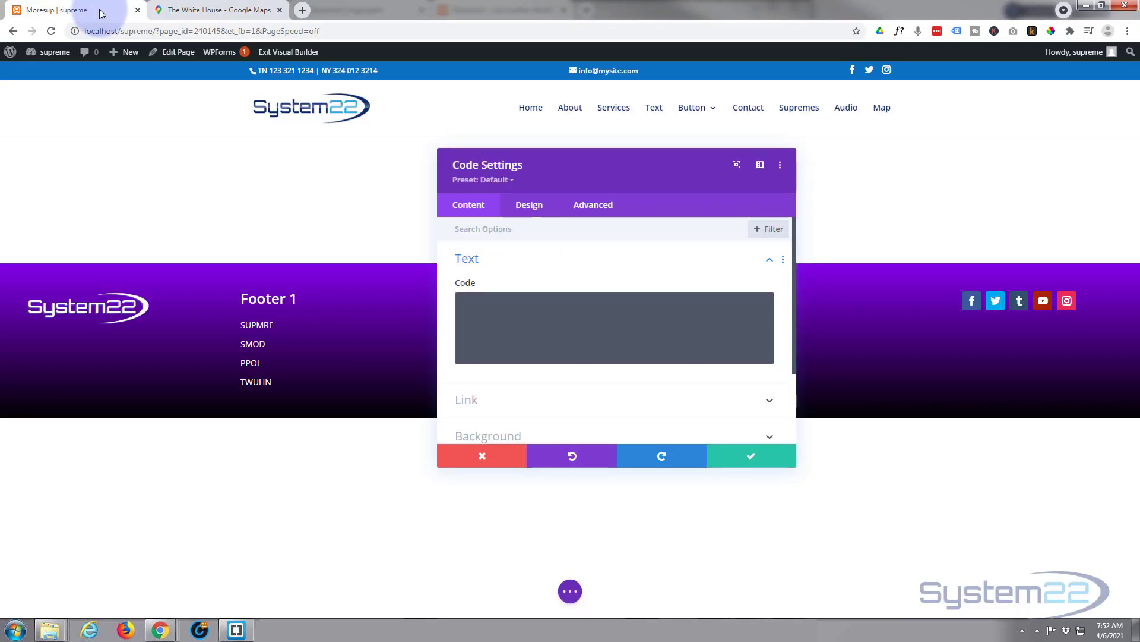
Paste the map embed into the Code module, change width 600 to 100%, and save
click(485, 316)
key(ctrl+v)
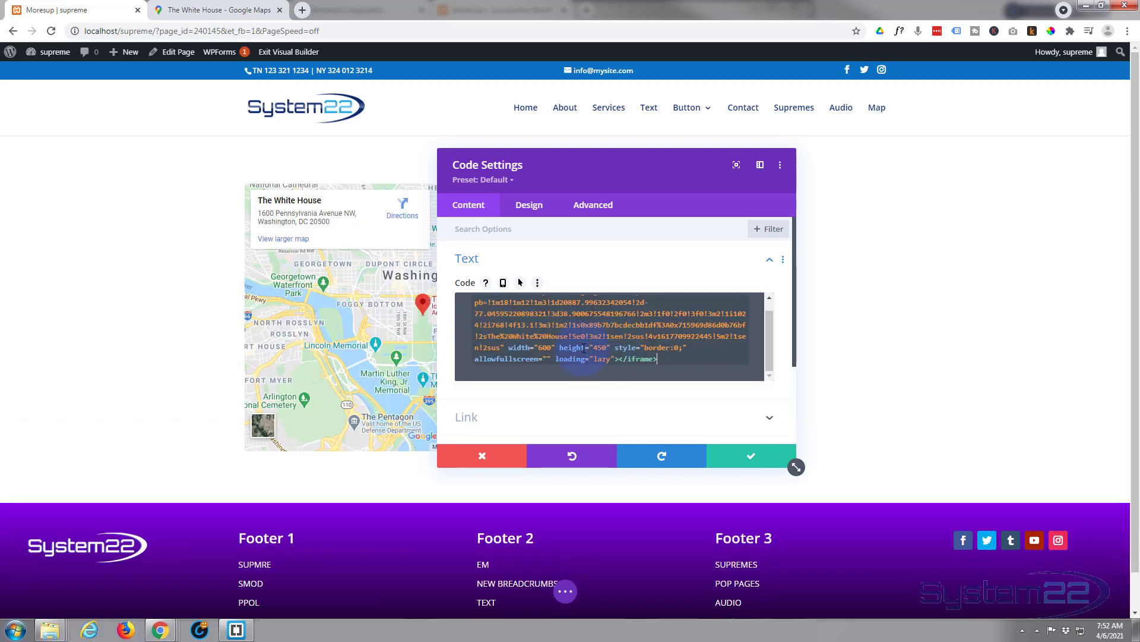
drag(621, 175, 839, 178)
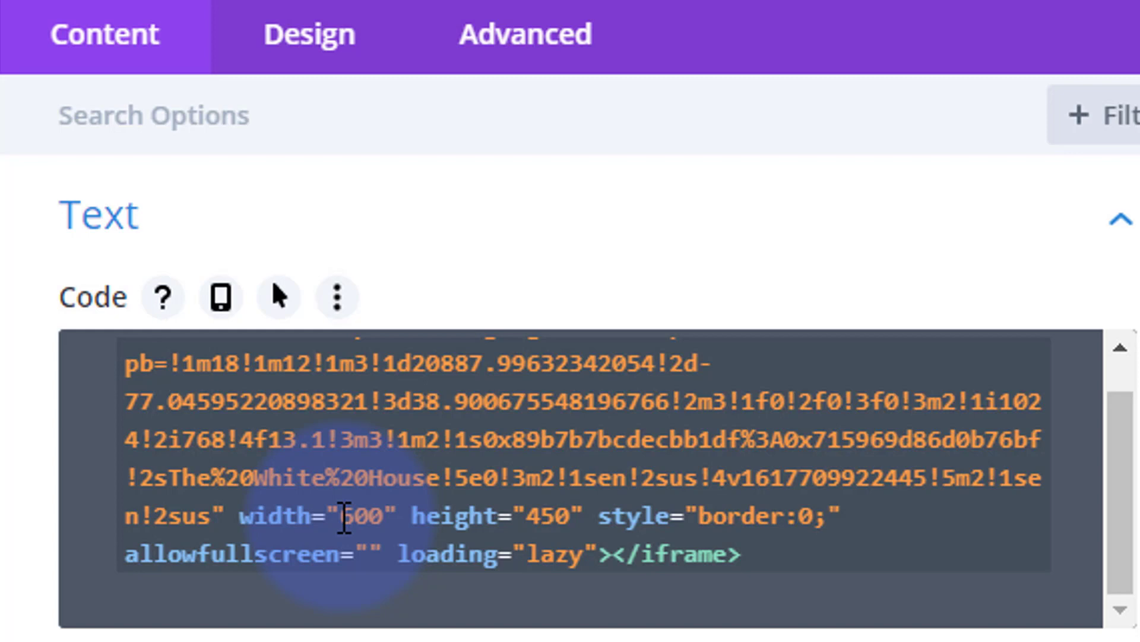
drag(345, 517, 382, 518)
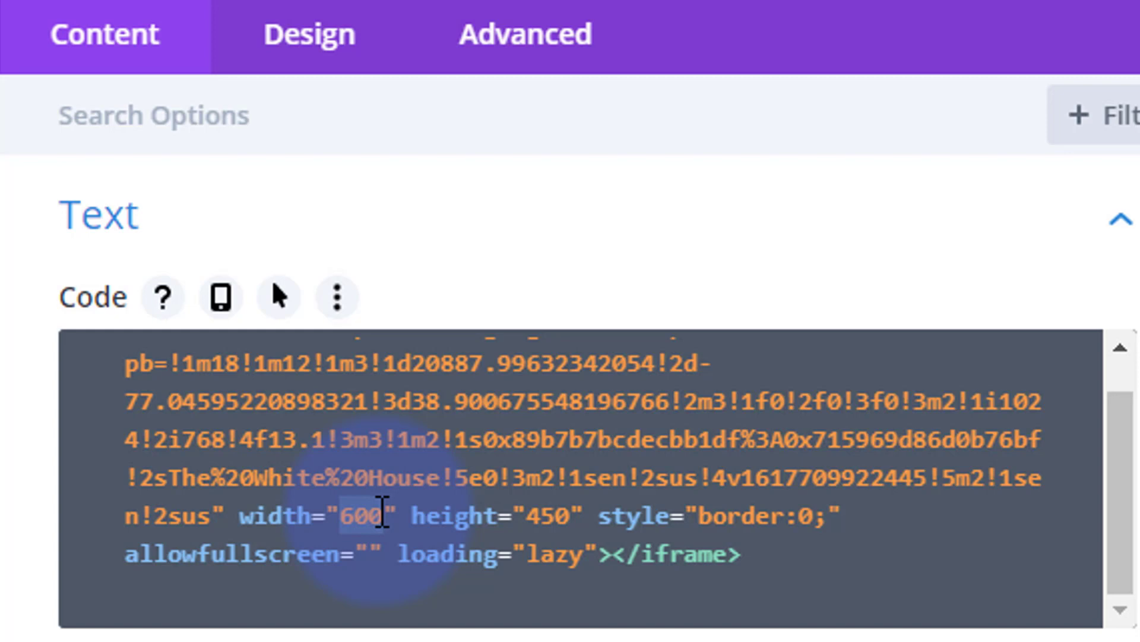
text(100)
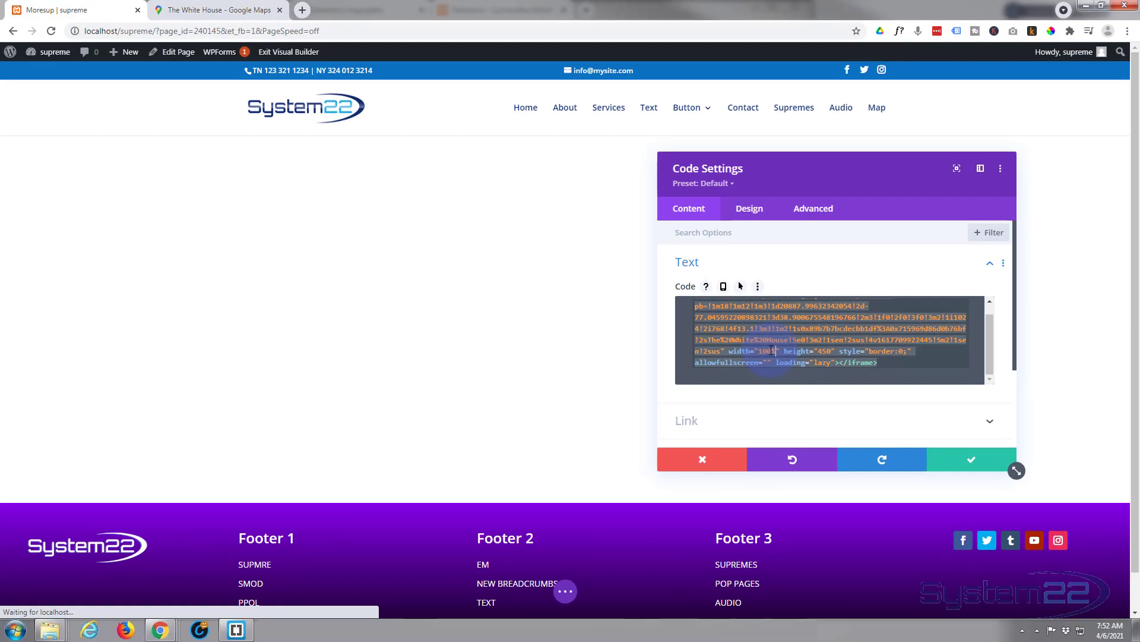
text(%)
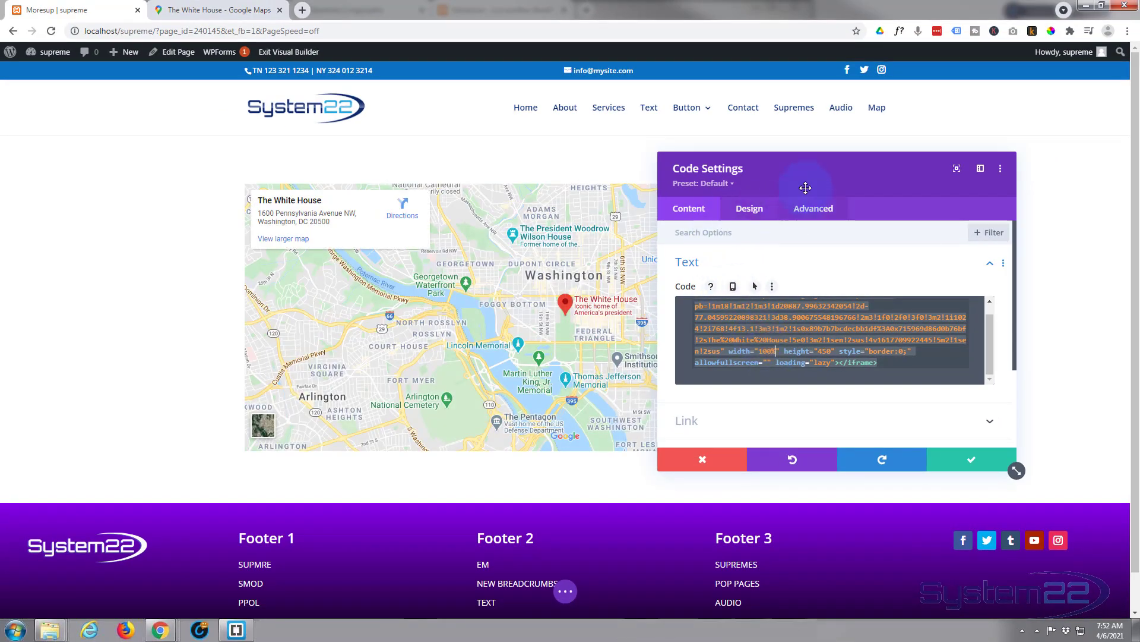
drag(805, 187, 644, 237)
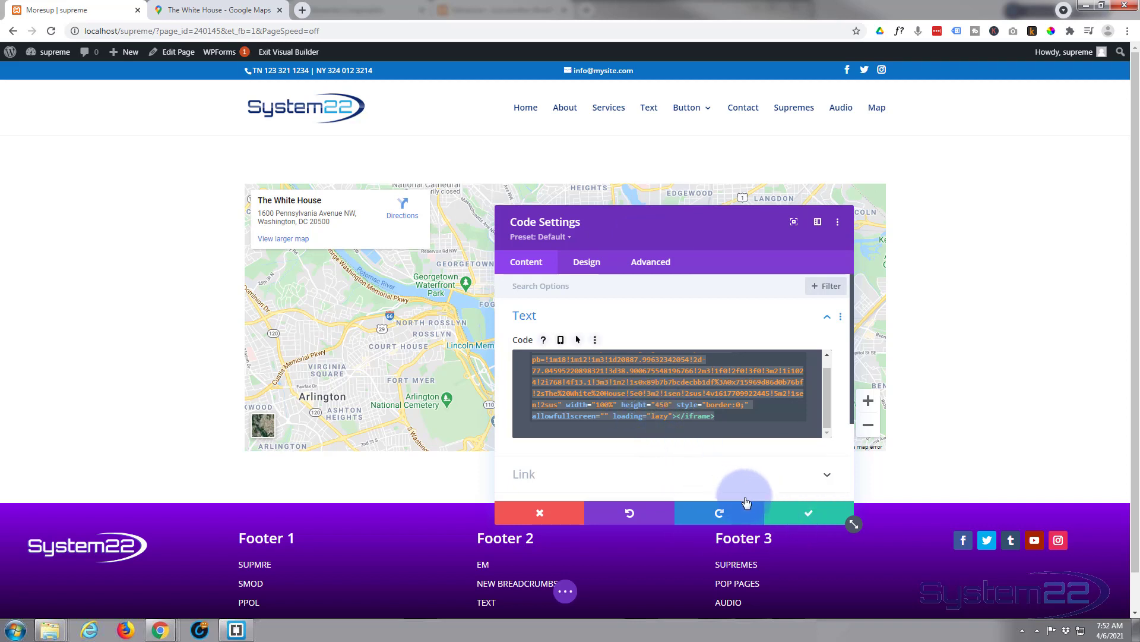
click(809, 518)
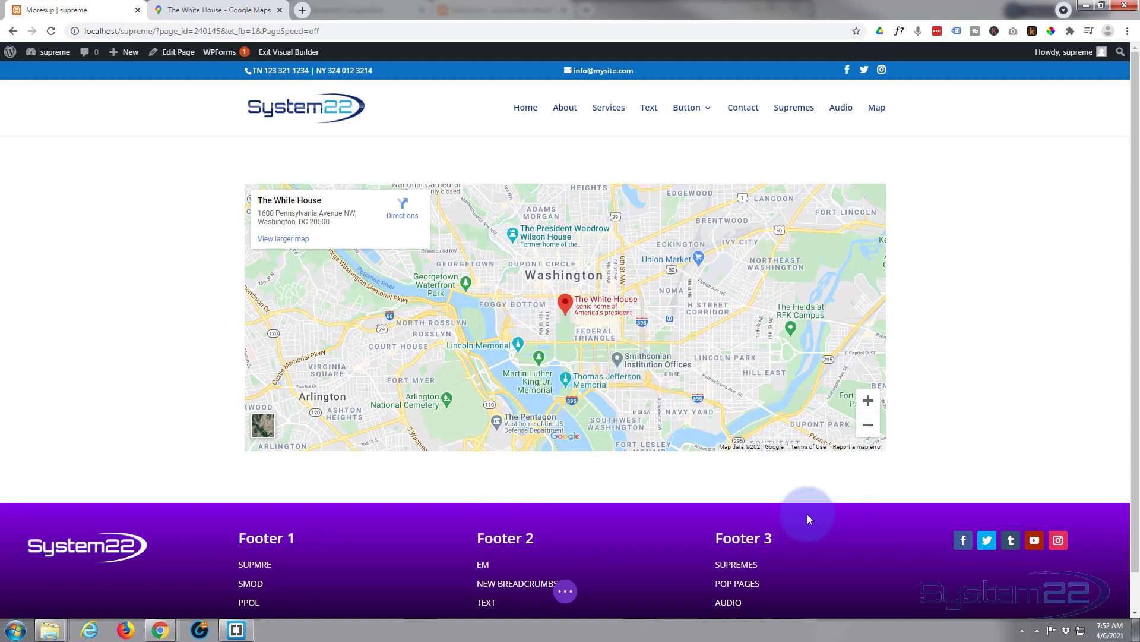
Save the map Code module to the Divi Library as 'Directions', then delete it from the row
mouse_move(591, 202)
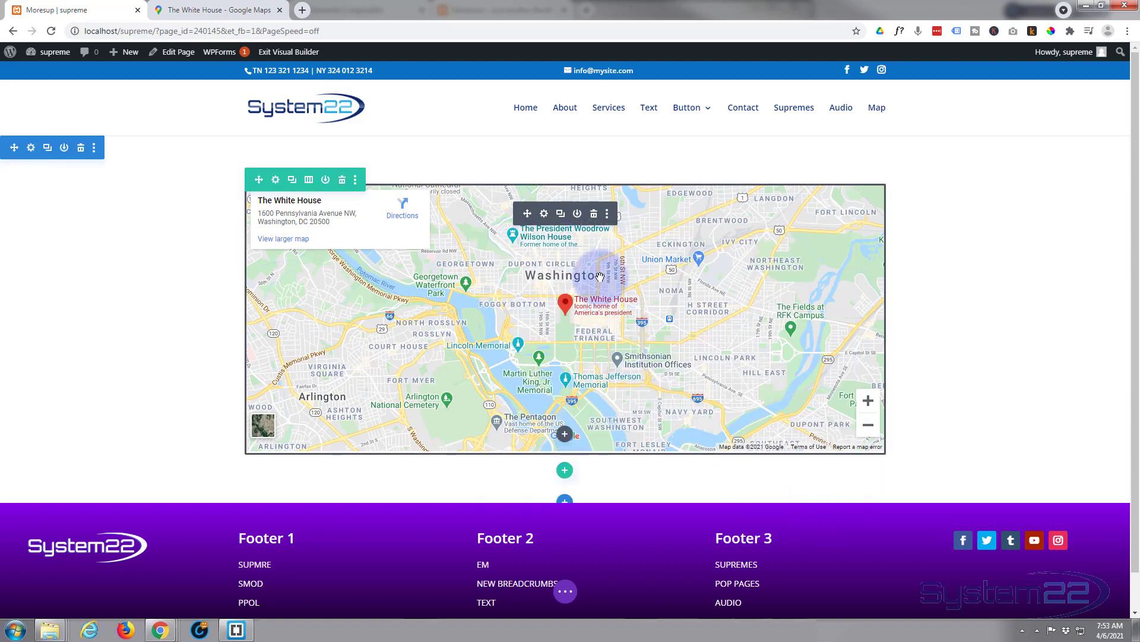
click(578, 215)
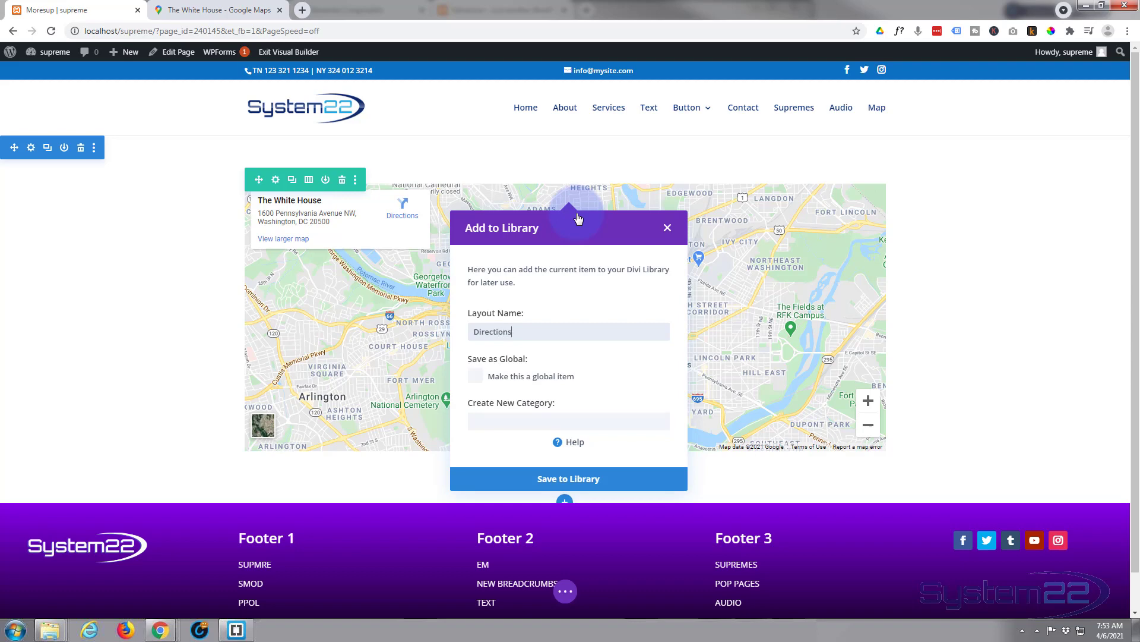
click(565, 478)
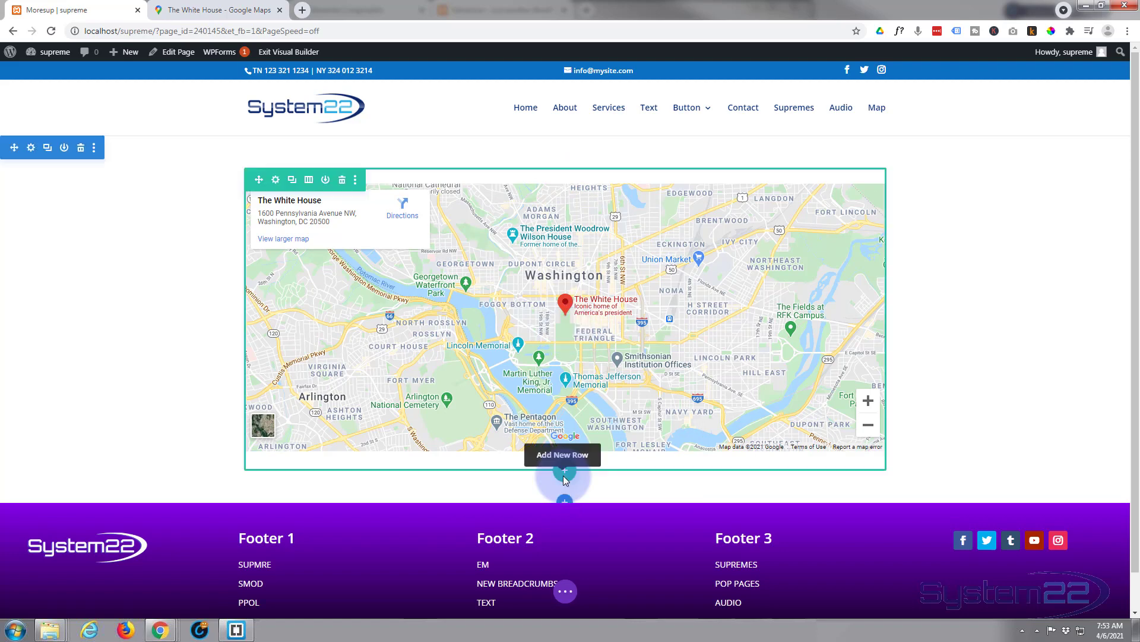
mouse_move(596, 216)
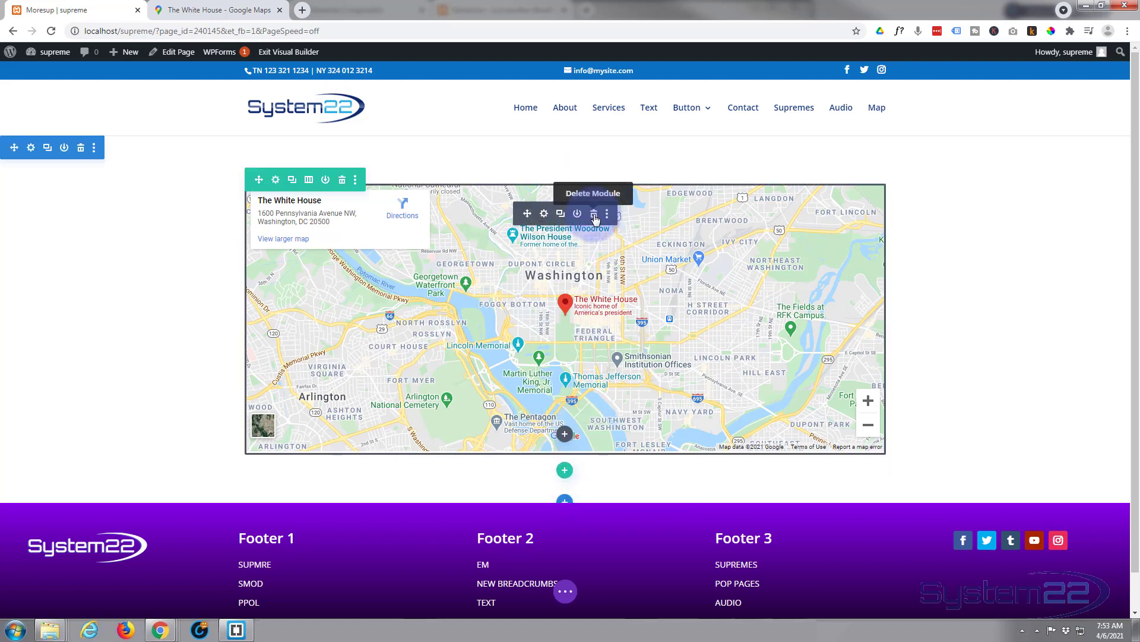
click(595, 216)
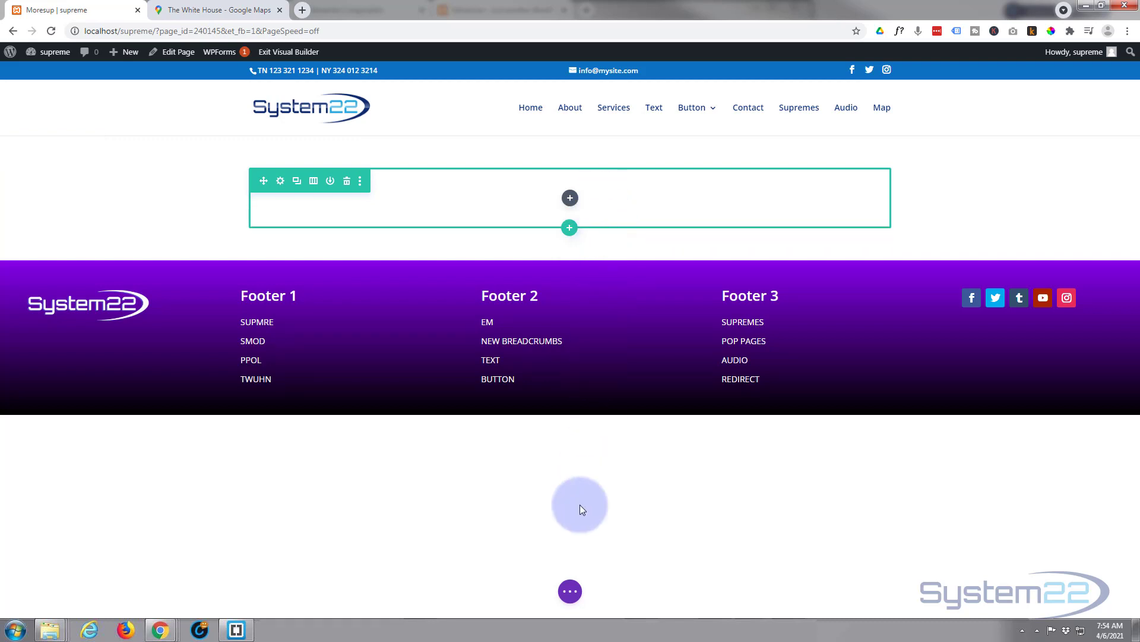
Save the page as a draft and open the WordPress Dashboard in a new tab
click(571, 591)
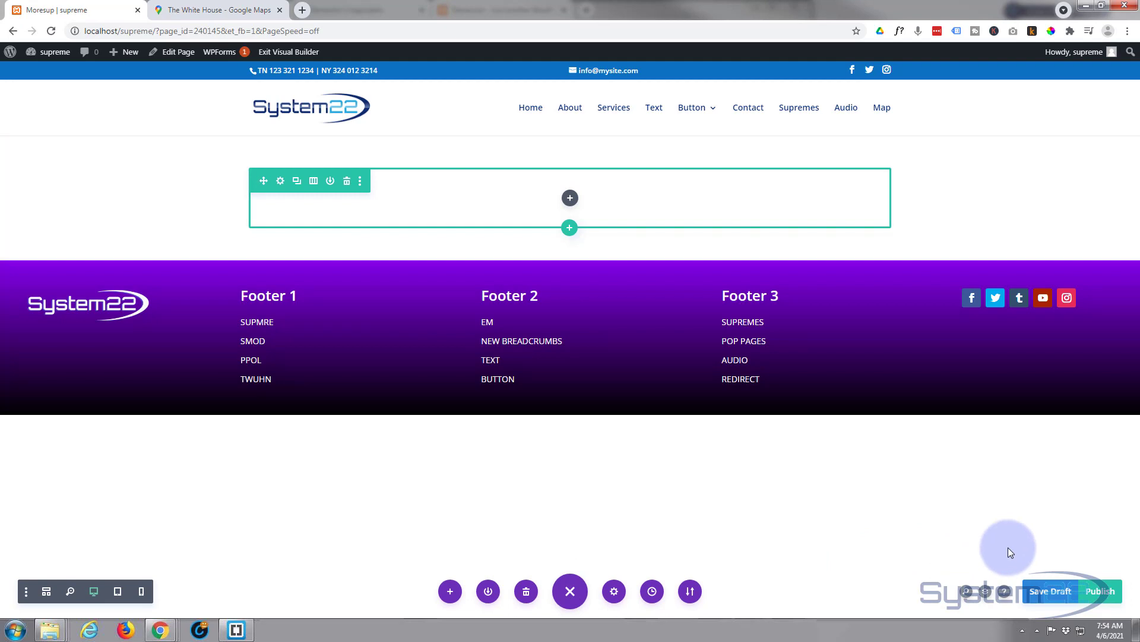
click(1063, 598)
click(75, 5)
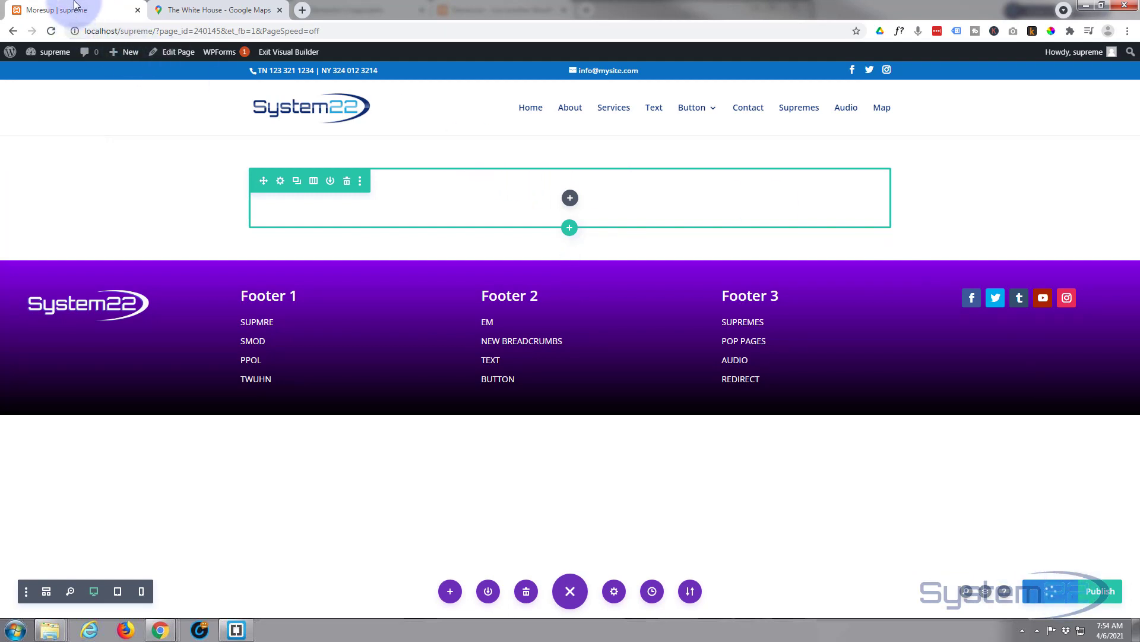
ctrl+click(31, 57)
Go to Divi > Divi Library to view the saved cform1 and Directions layouts
click(204, 10)
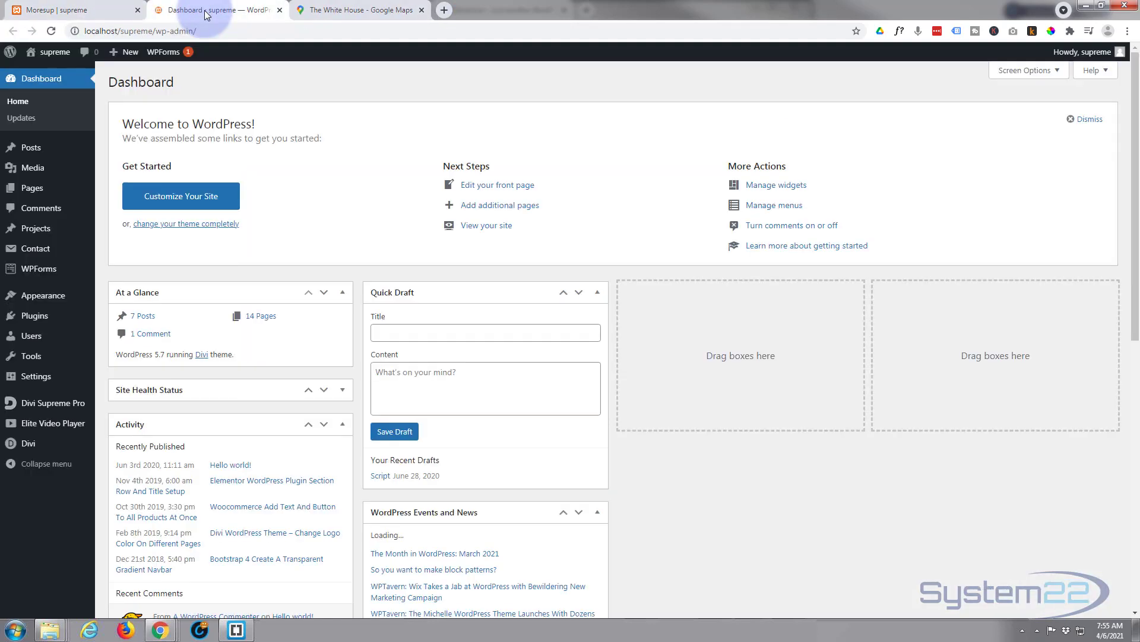
mouse_move(26, 444)
click(143, 469)
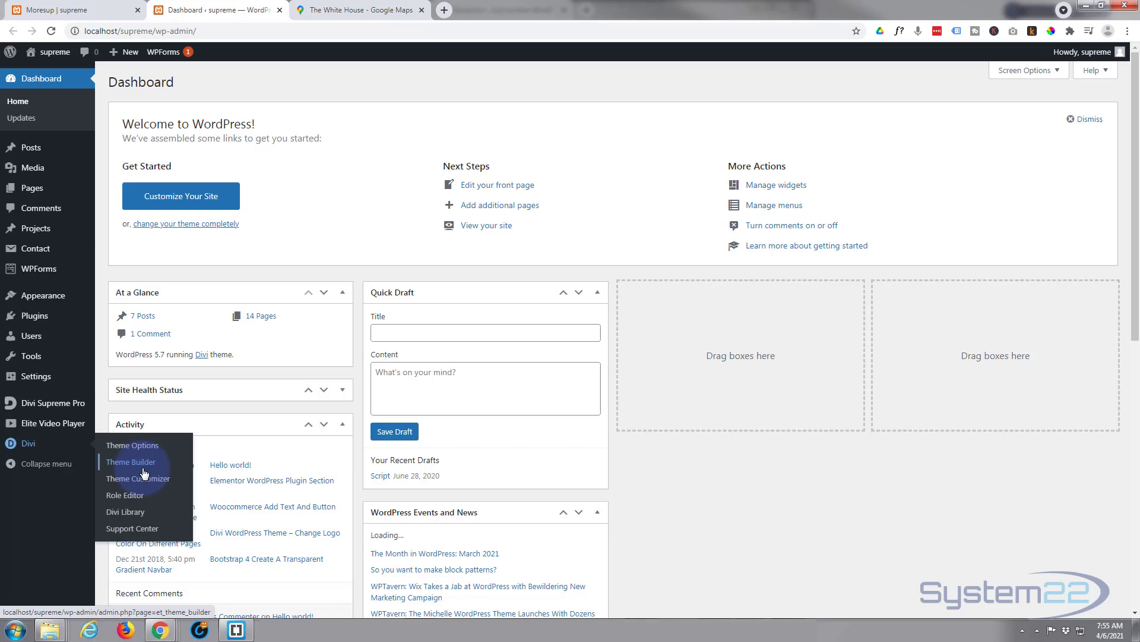
click(136, 513)
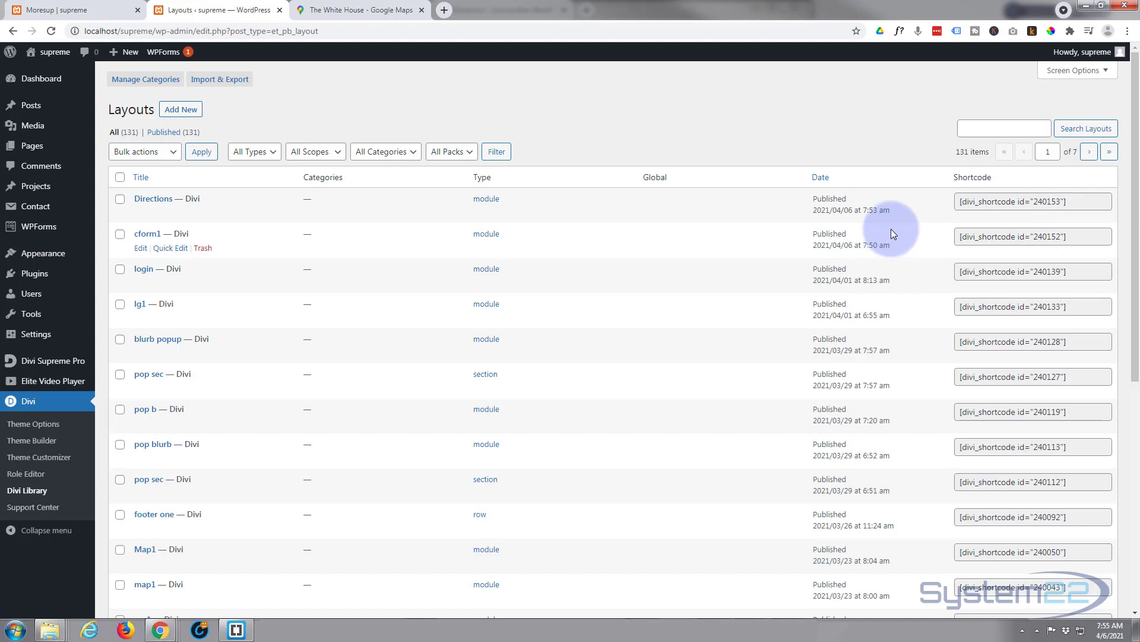
Save Divi Supreme Pro settings with Enable Divi Library Shortcodes switched on
click(27, 474)
mouse_move(42, 363)
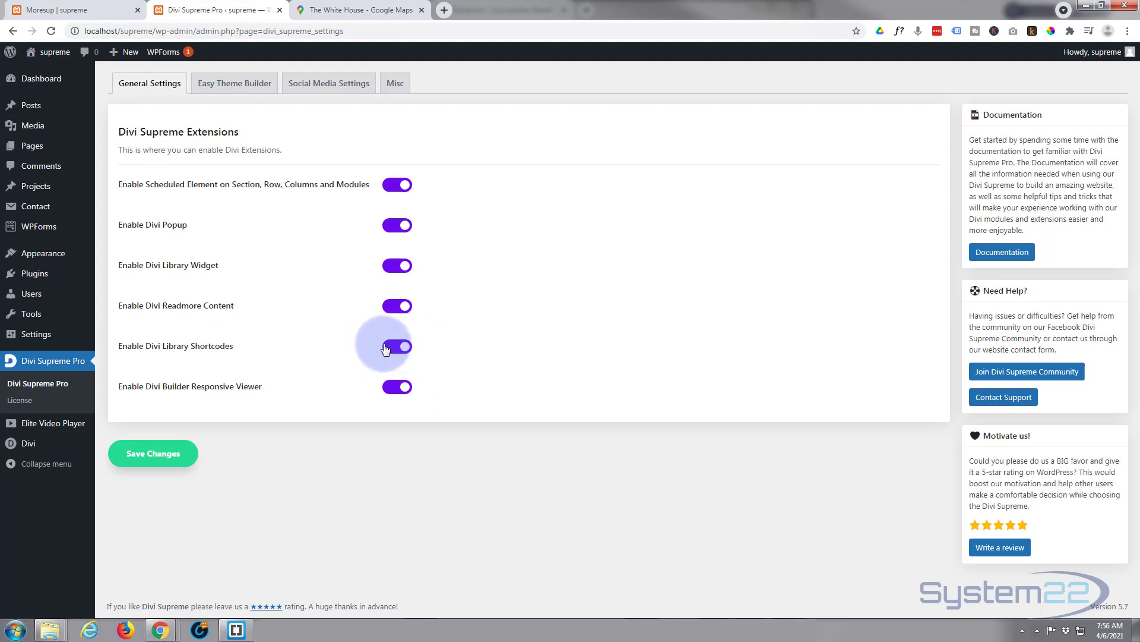
click(143, 463)
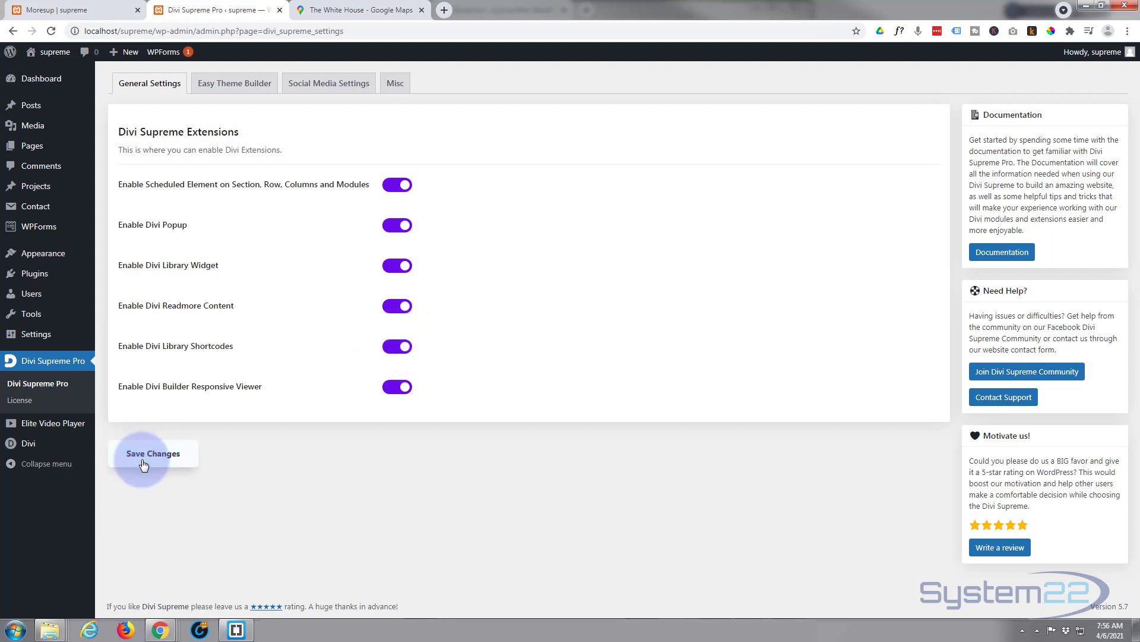
Back on the page, insert a Supreme Content Toggle module into the empty row
click(70, 10)
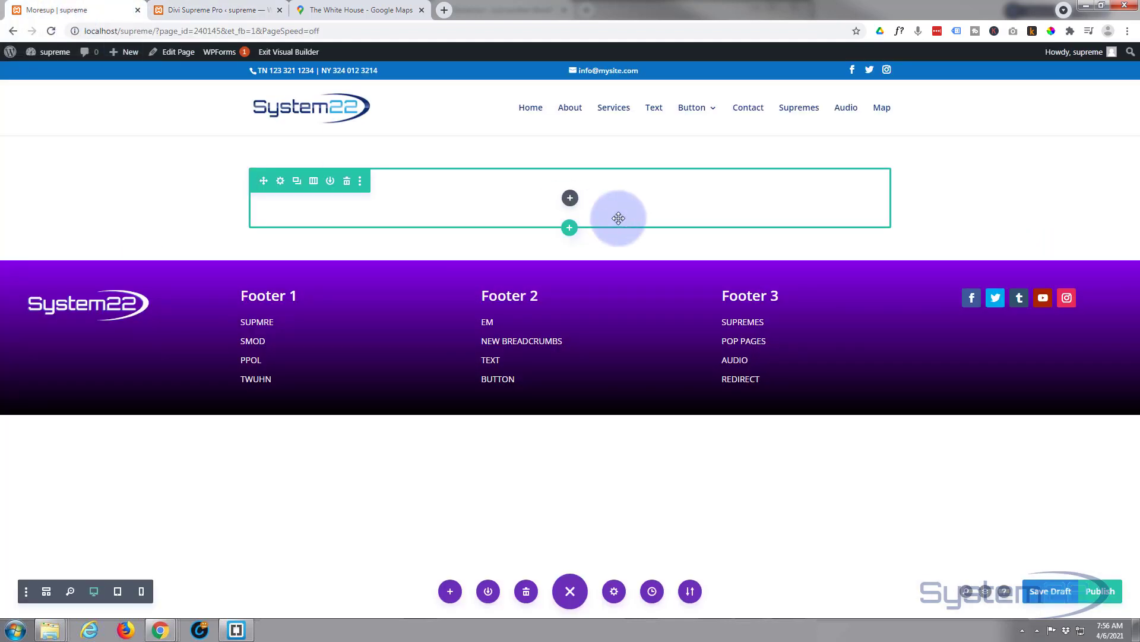
click(569, 199)
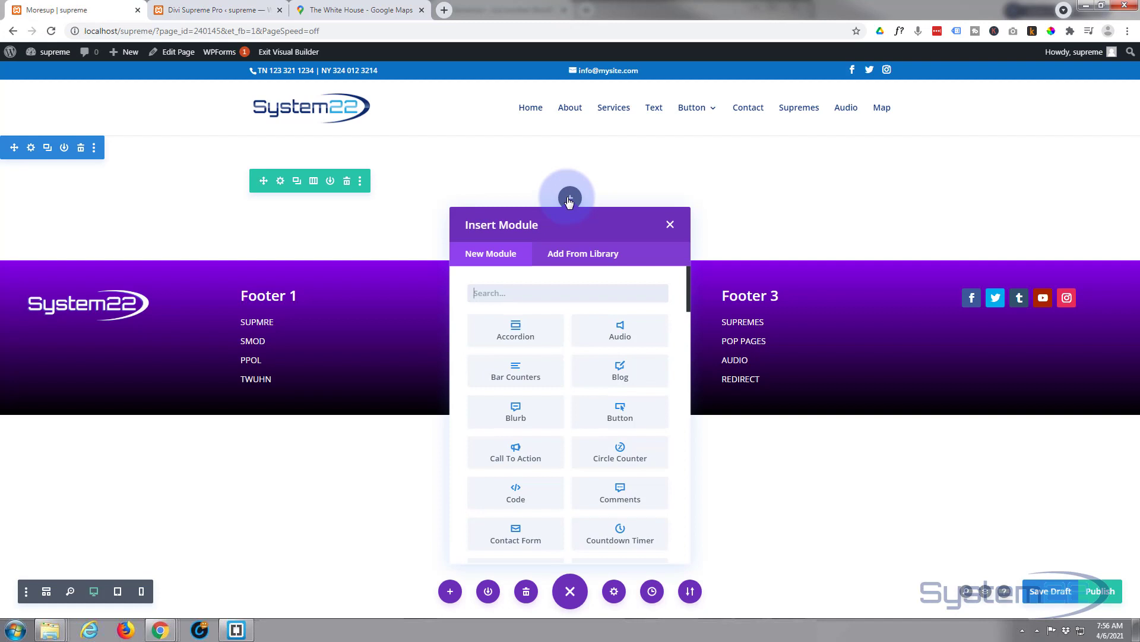
scroll(591, 383, down, 1)
scroll(592, 382, down, 10)
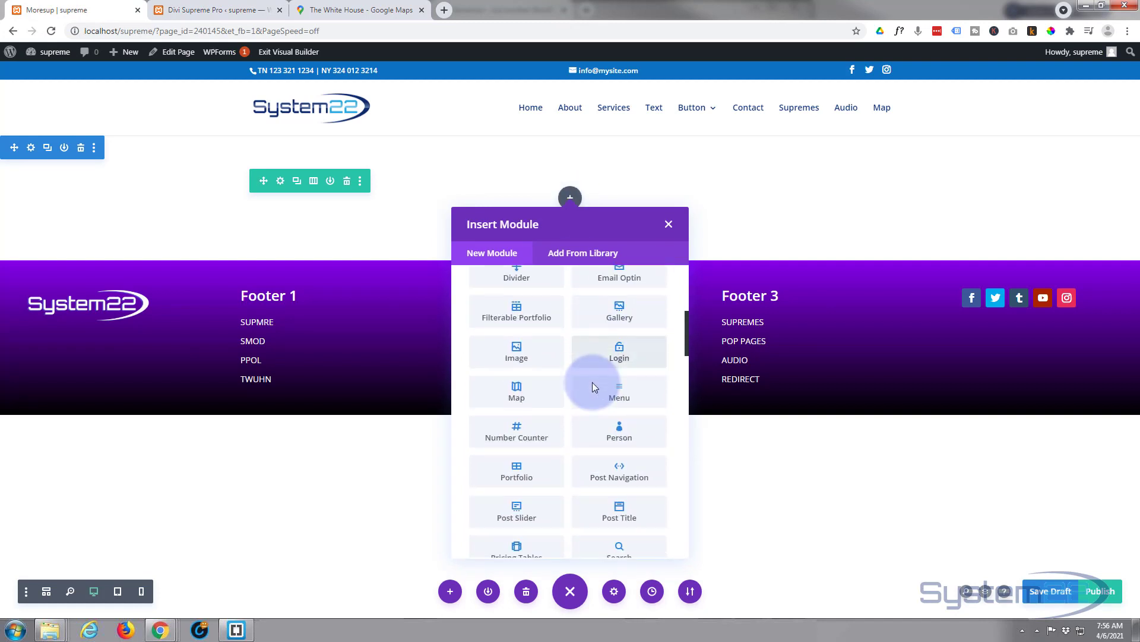
scroll(593, 383, down, 3)
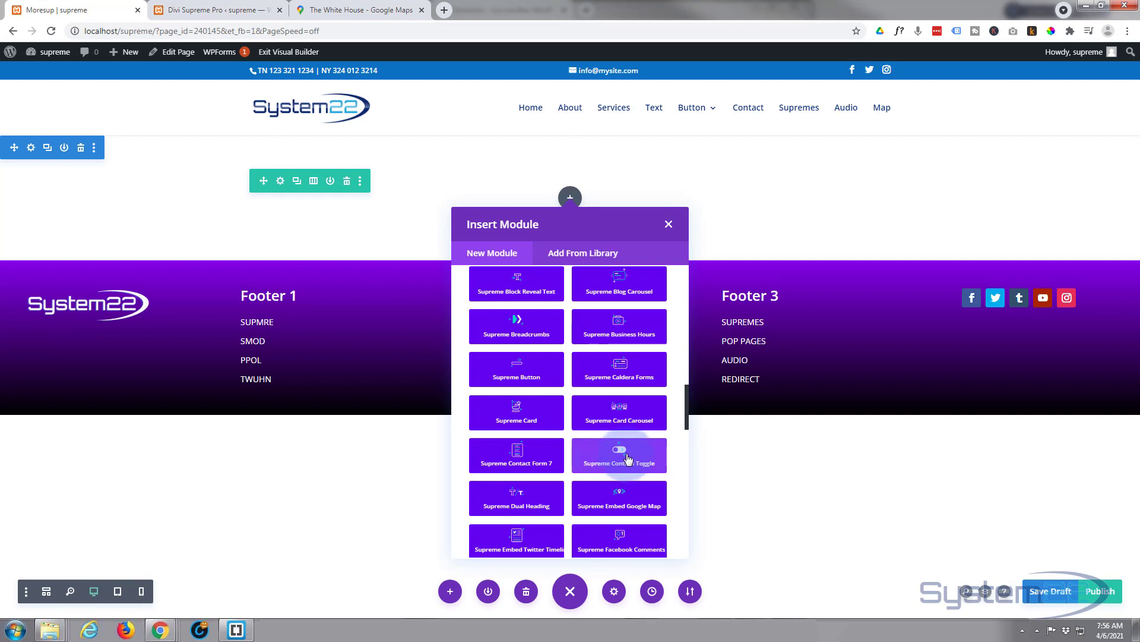
click(619, 463)
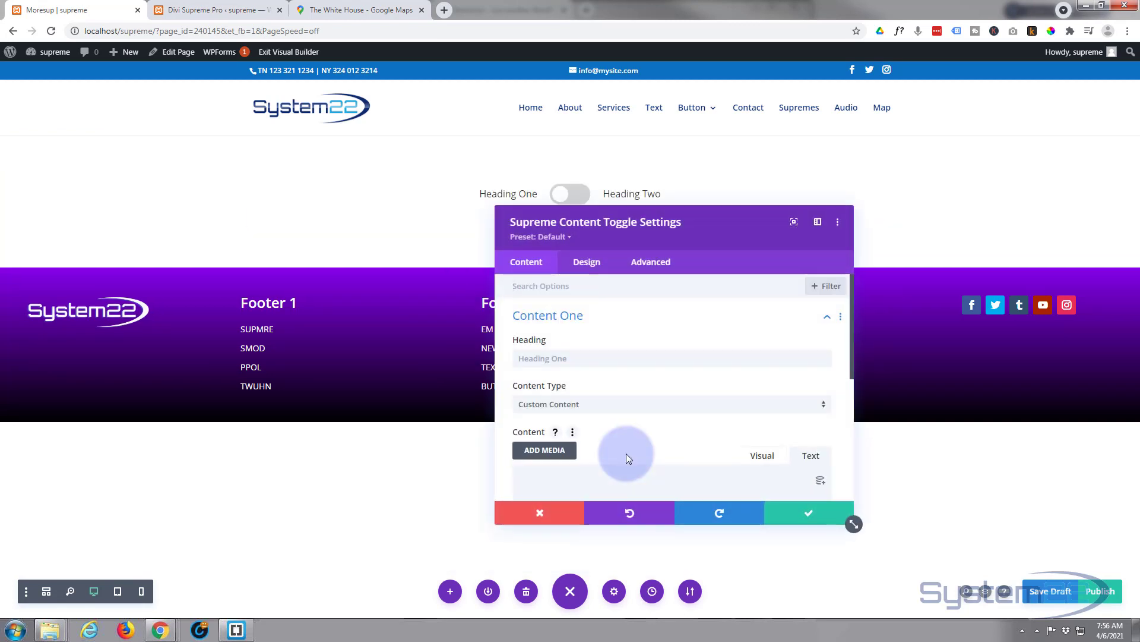
Rename the first toggle heading to 'Contact Us' and switch the content editor between Visual and Text
click(575, 359)
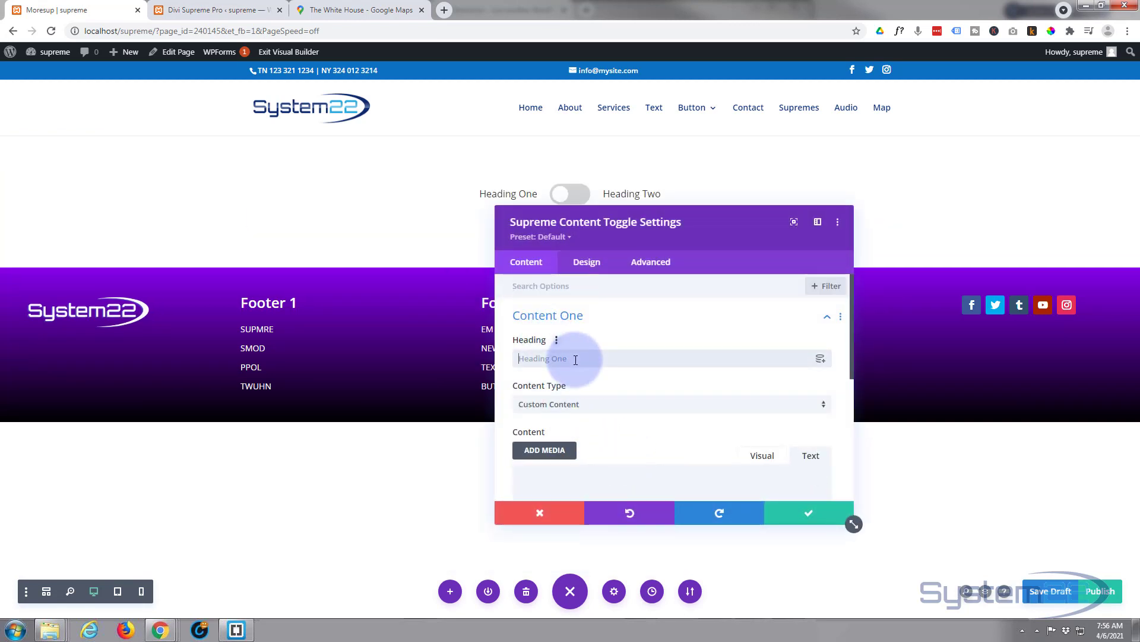
text(C)
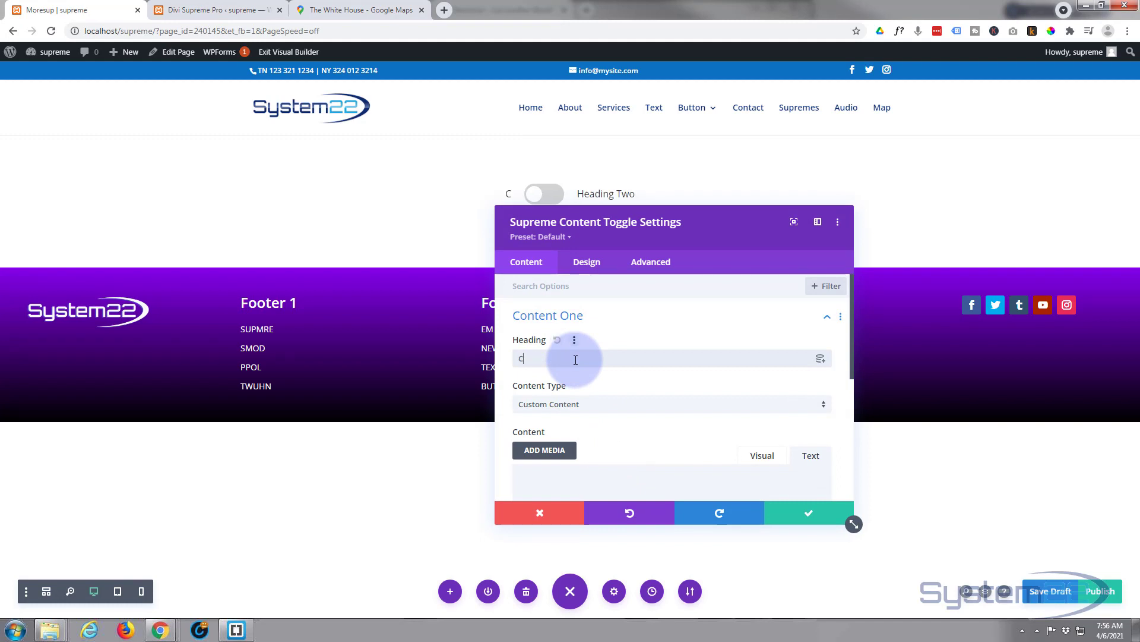
text(ontact Us)
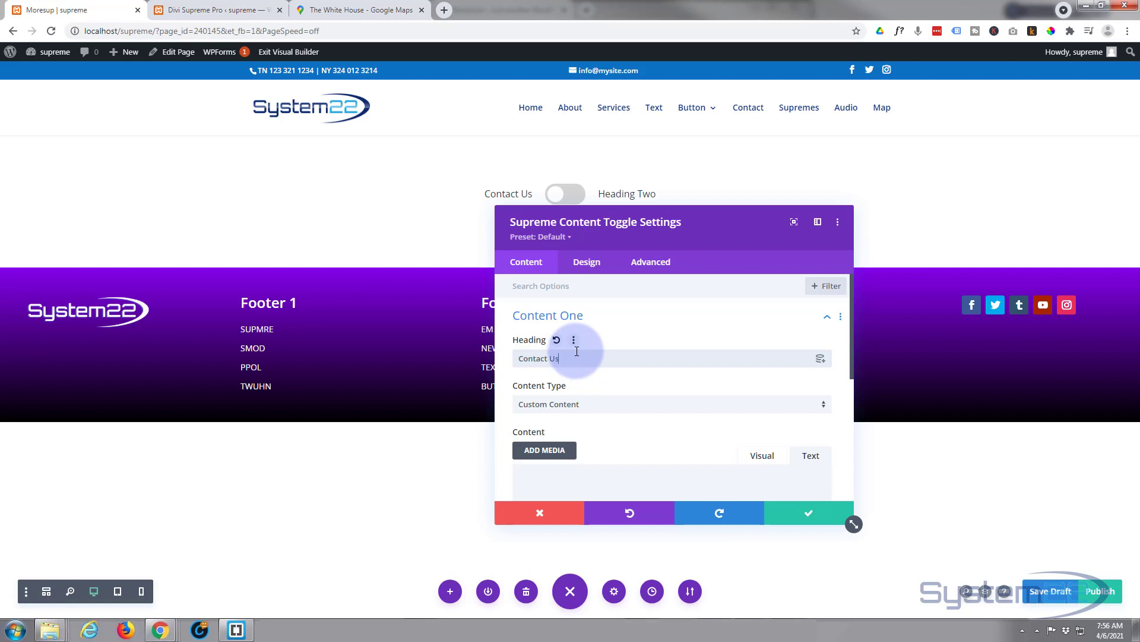
scroll(570, 341, down, 1)
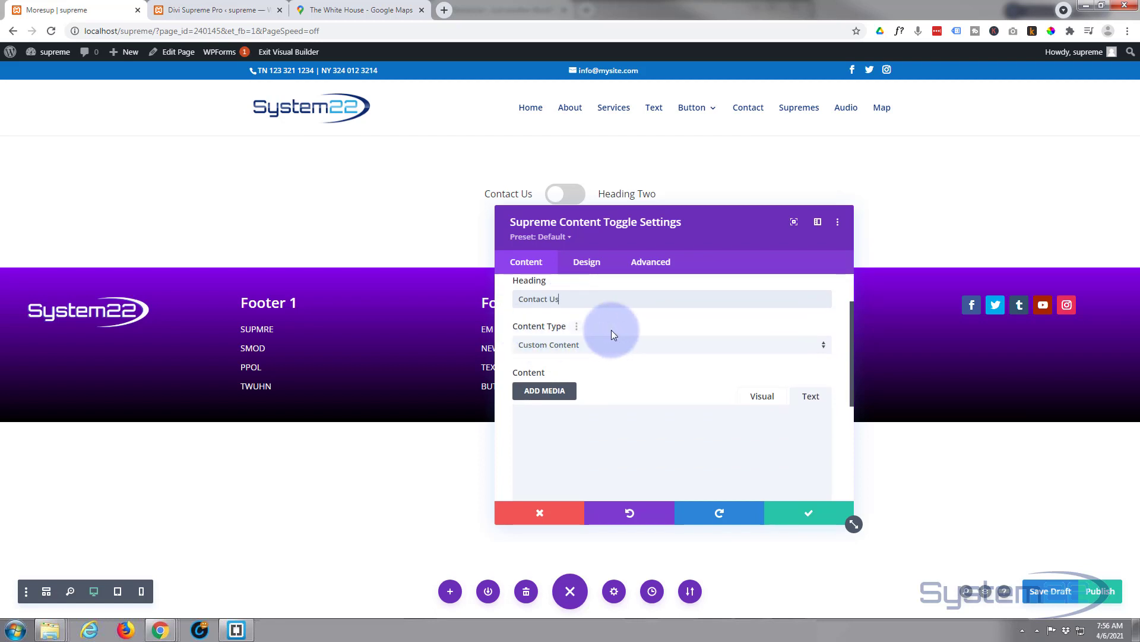
scroll(621, 364, down, 2)
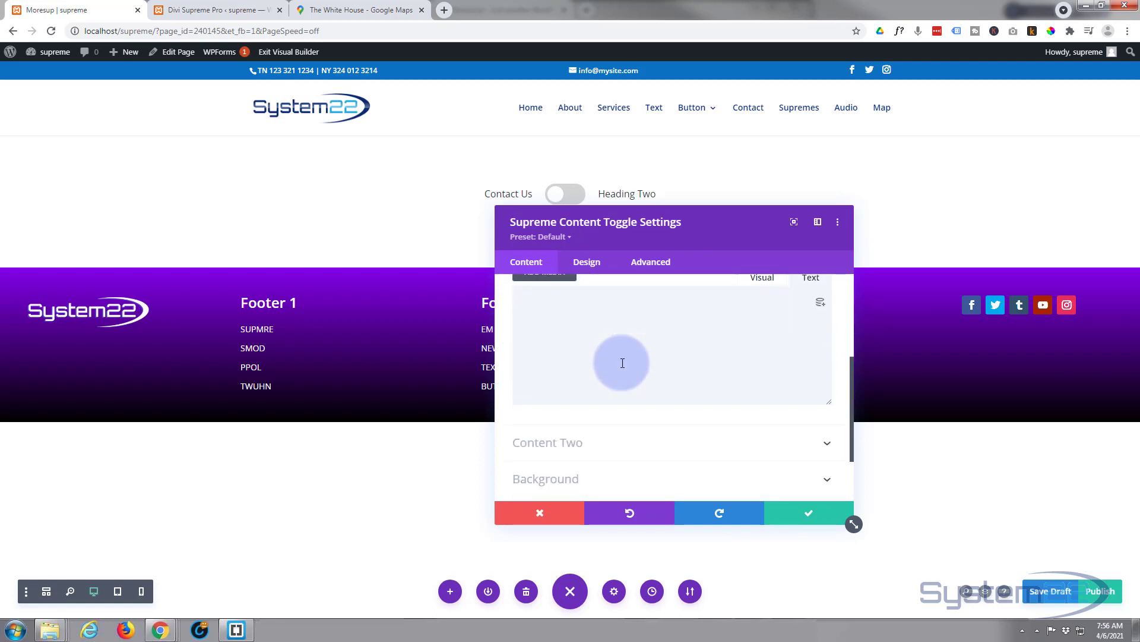
scroll(624, 363, up, 1)
click(618, 405)
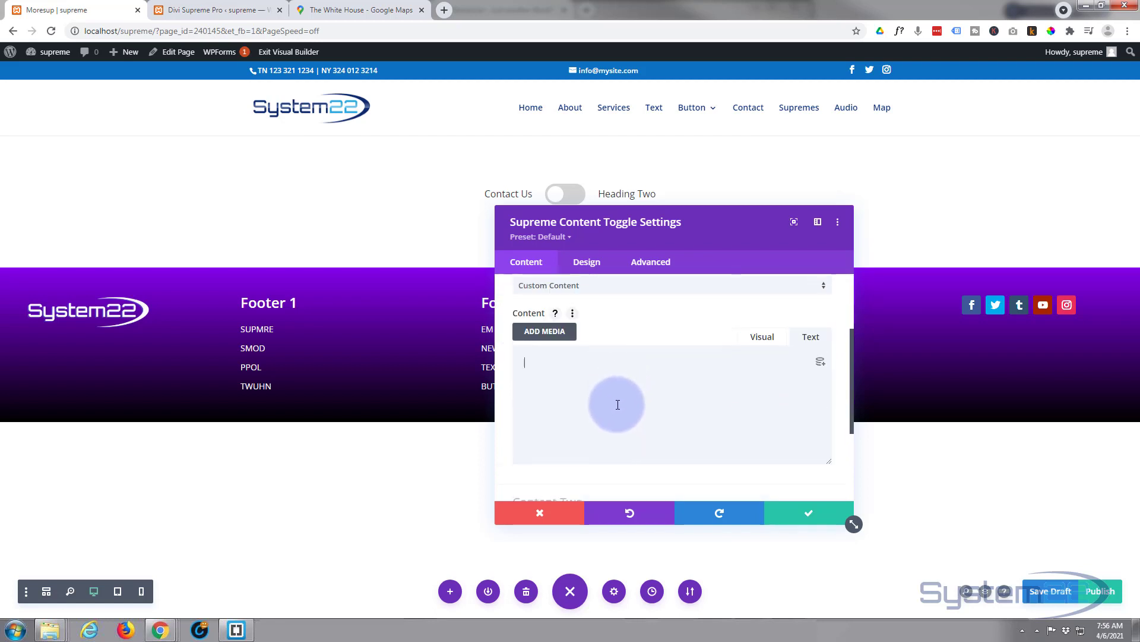
click(764, 337)
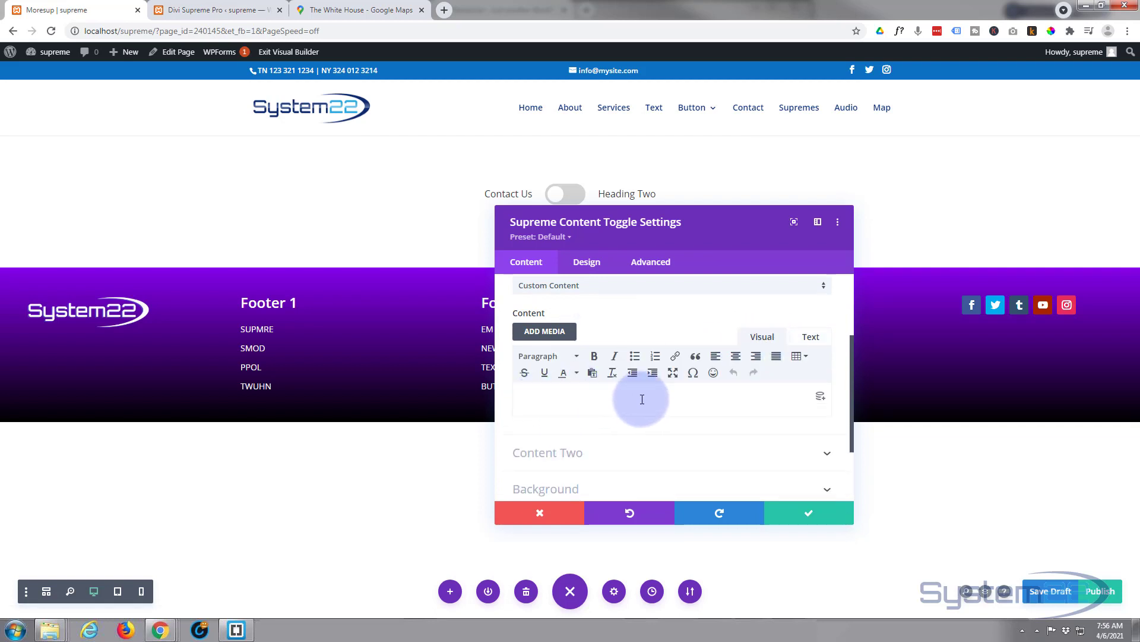
click(813, 338)
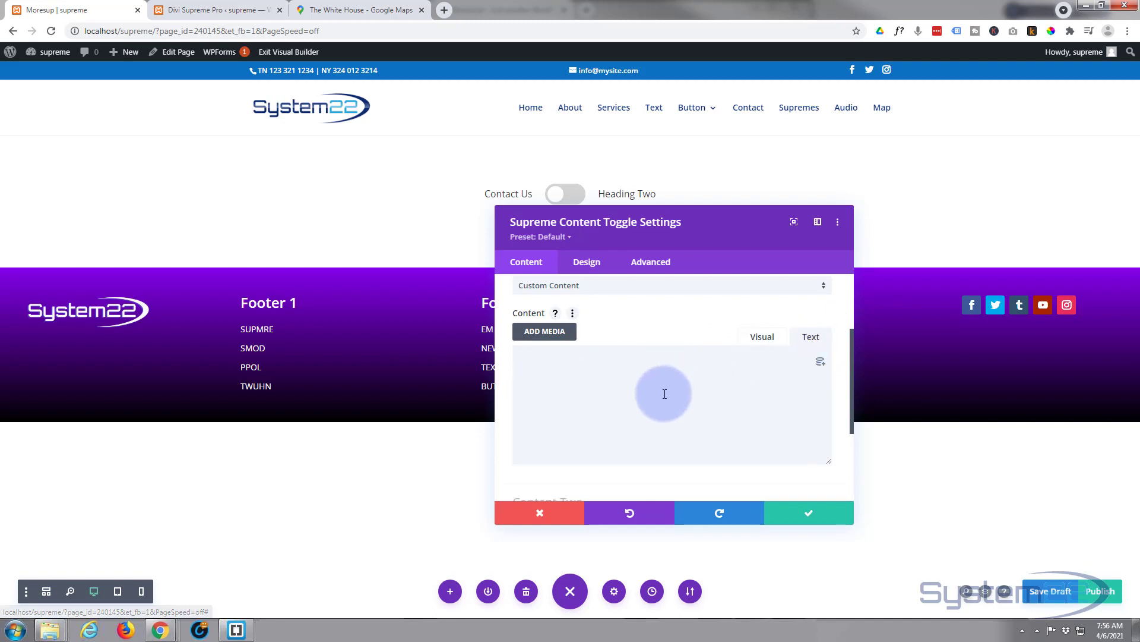
Set Content One's type to Library with the cform1 layout, then move the settings panel aside
scroll(667, 401, up, 2)
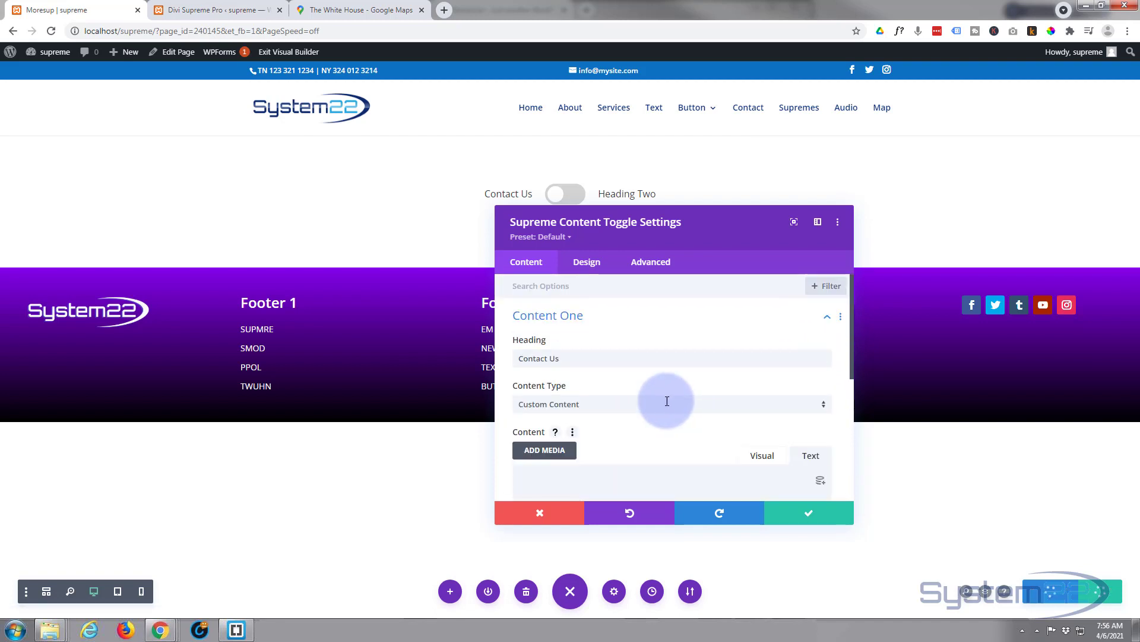
click(631, 408)
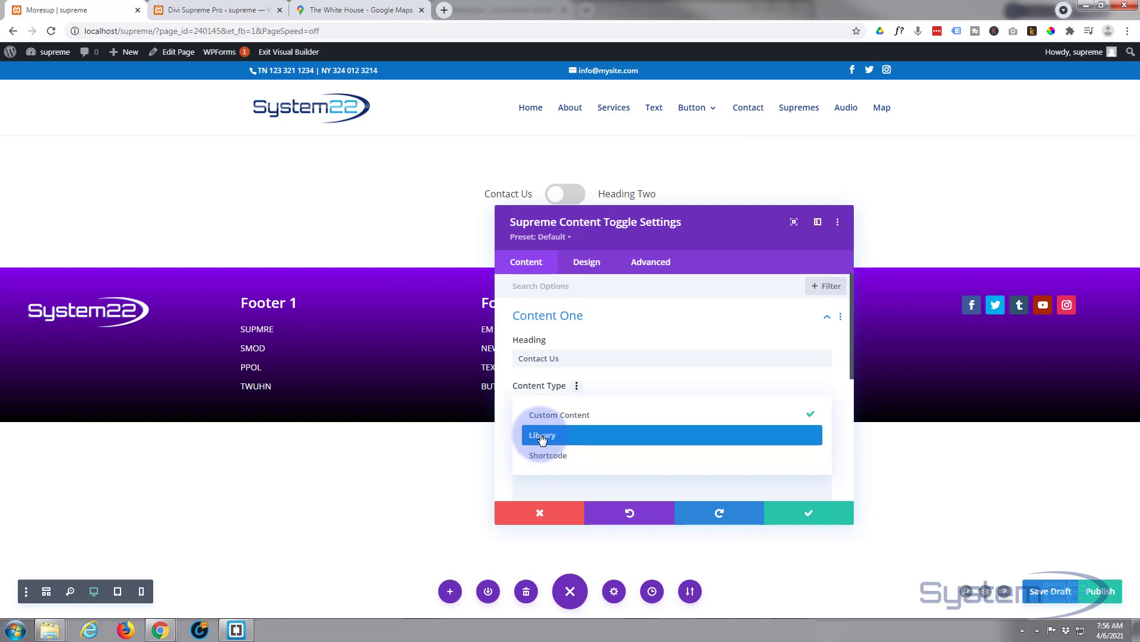
click(552, 437)
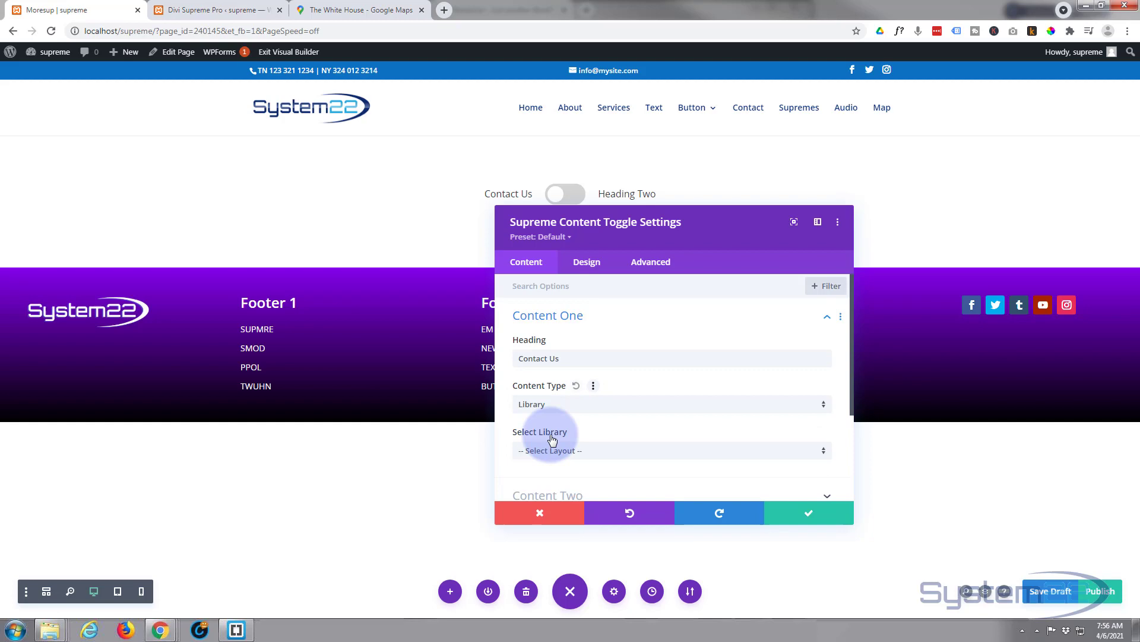
scroll(586, 412, down, 1)
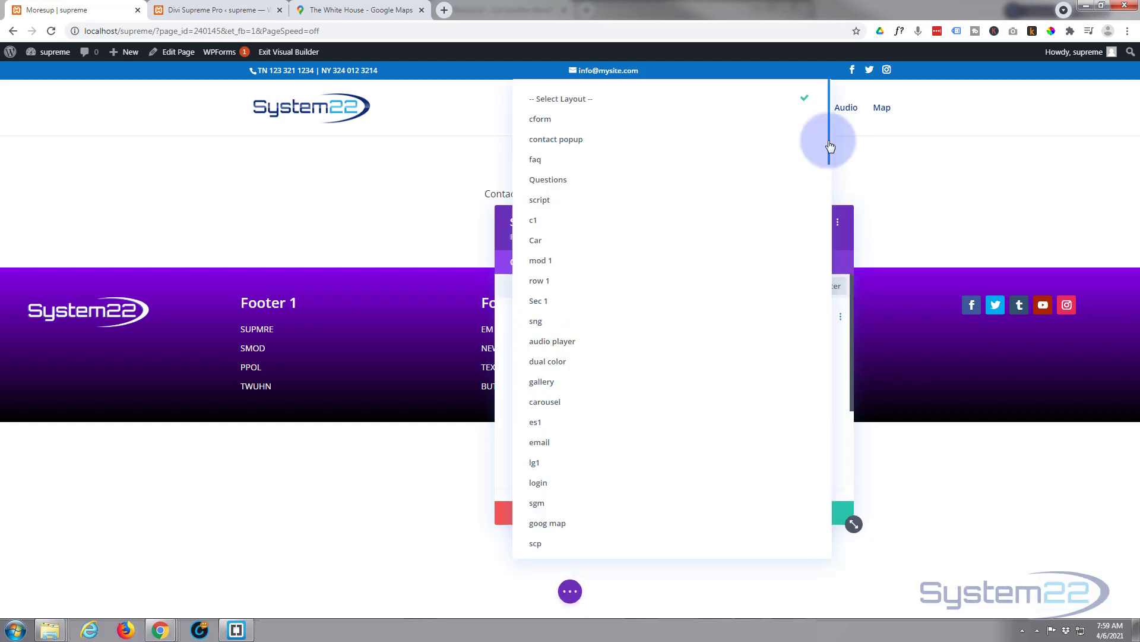
drag(830, 146, 834, 548)
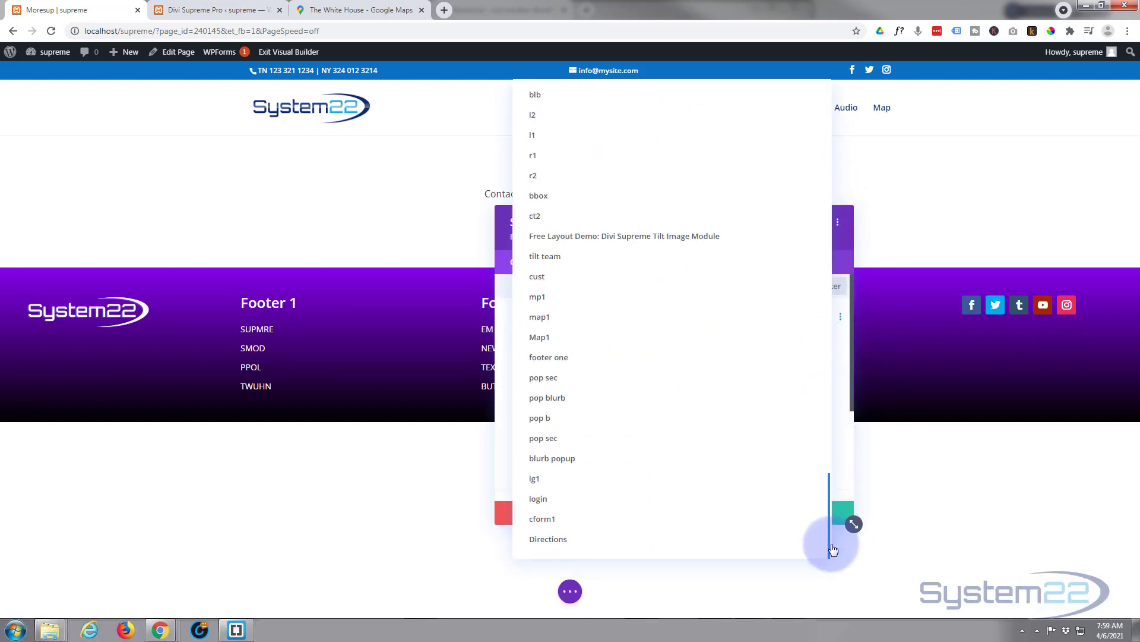
click(542, 519)
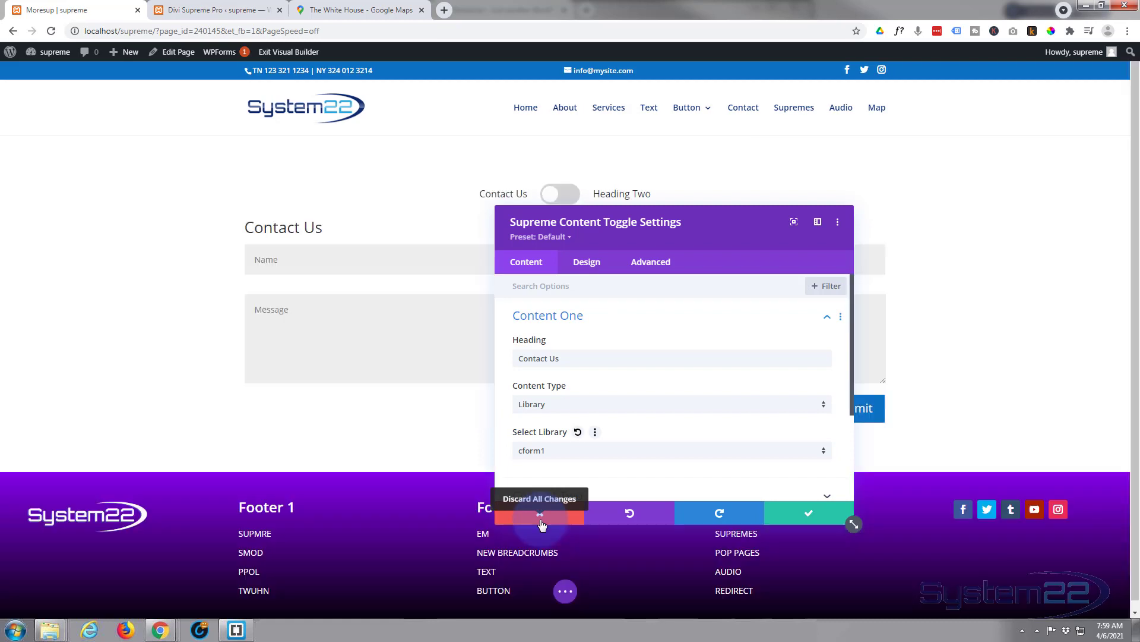
drag(734, 230, 899, 166)
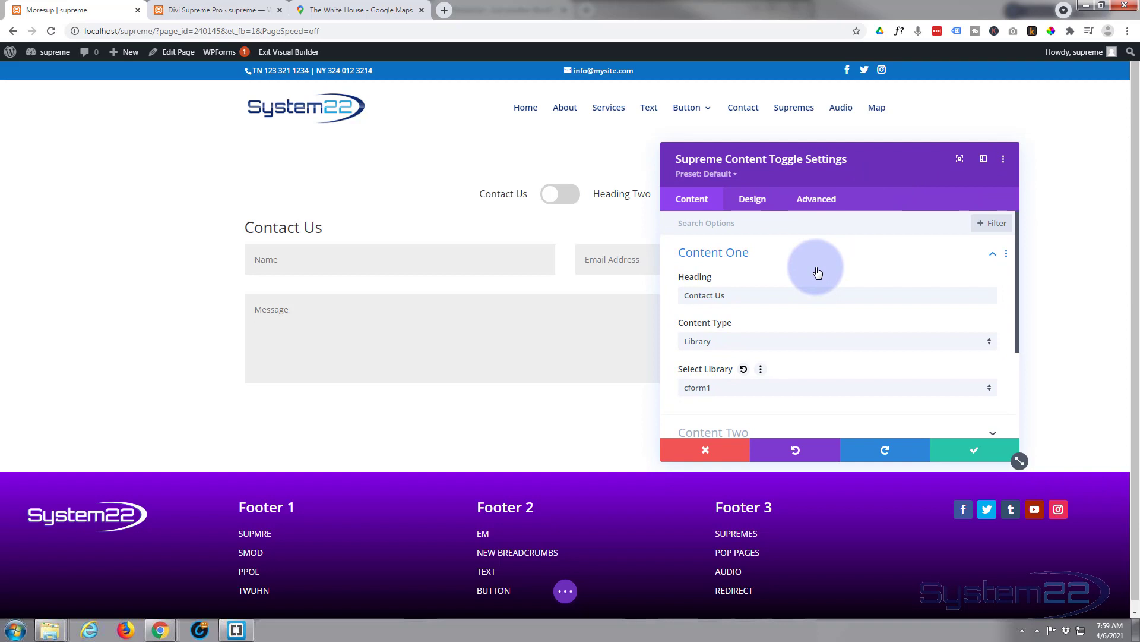
Expand Content Two and set its heading to 'Directions'
scroll(817, 272, down, 2)
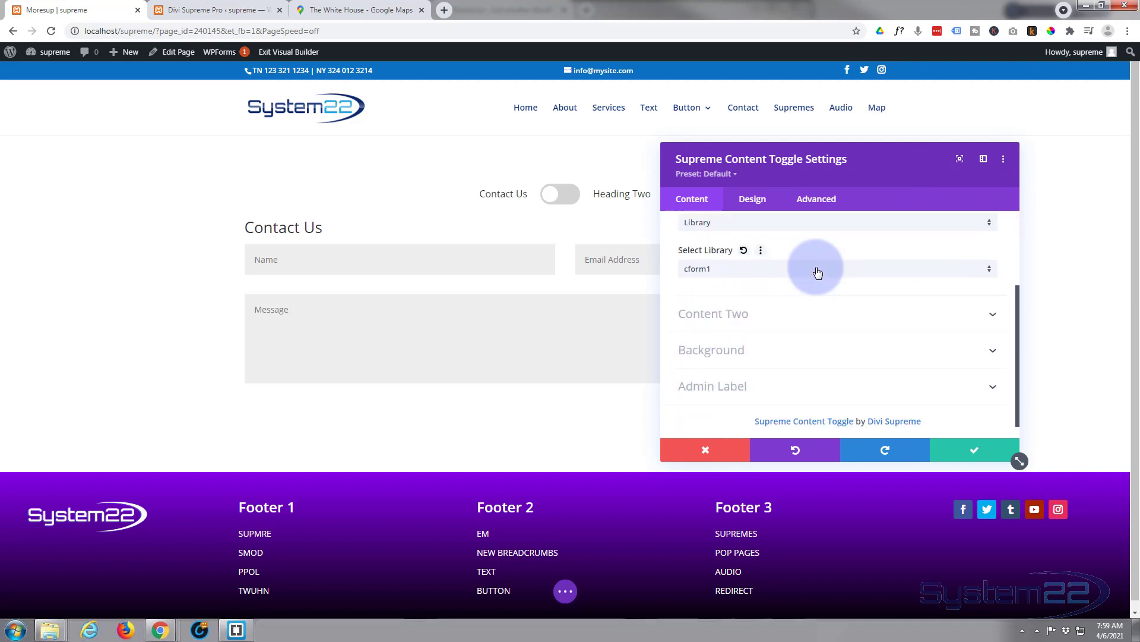
click(772, 321)
click(719, 272)
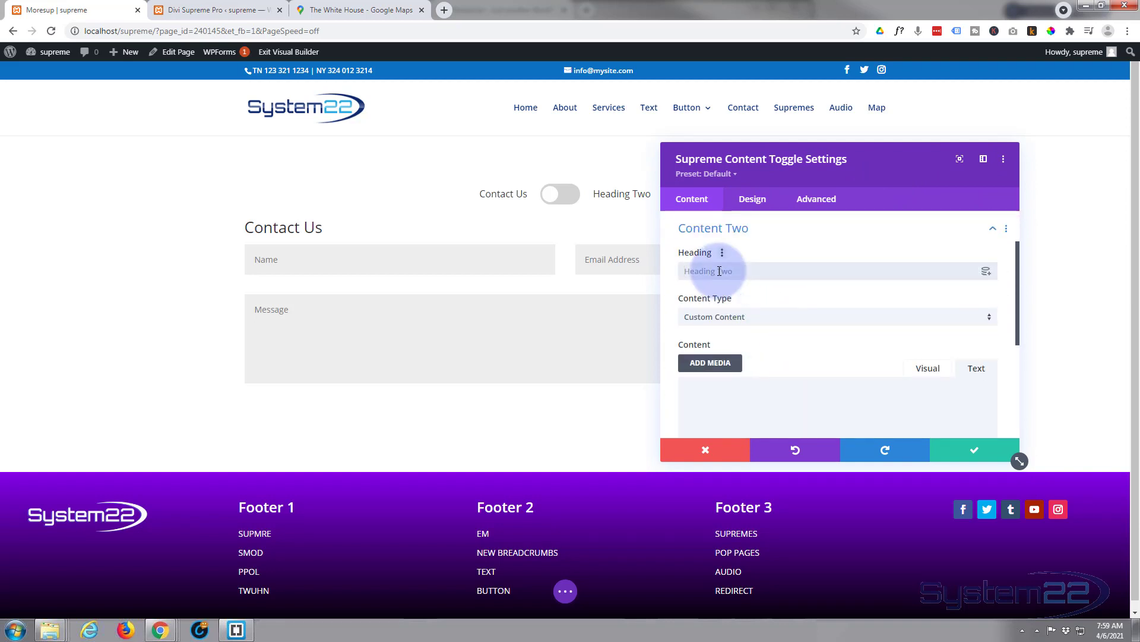
text(Direction)
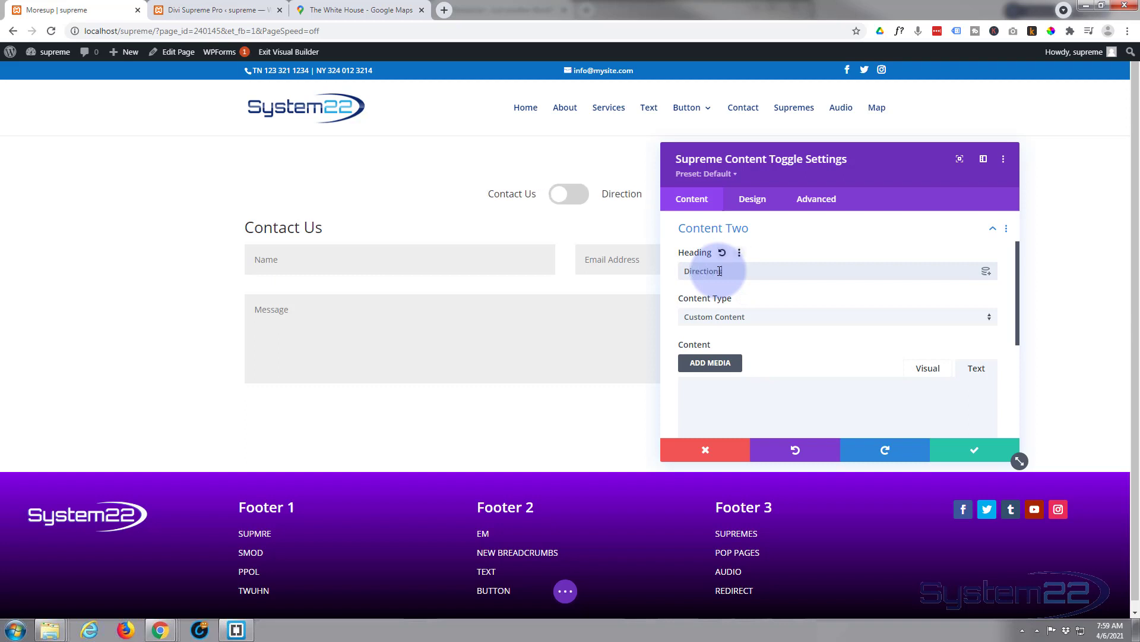
text(s)
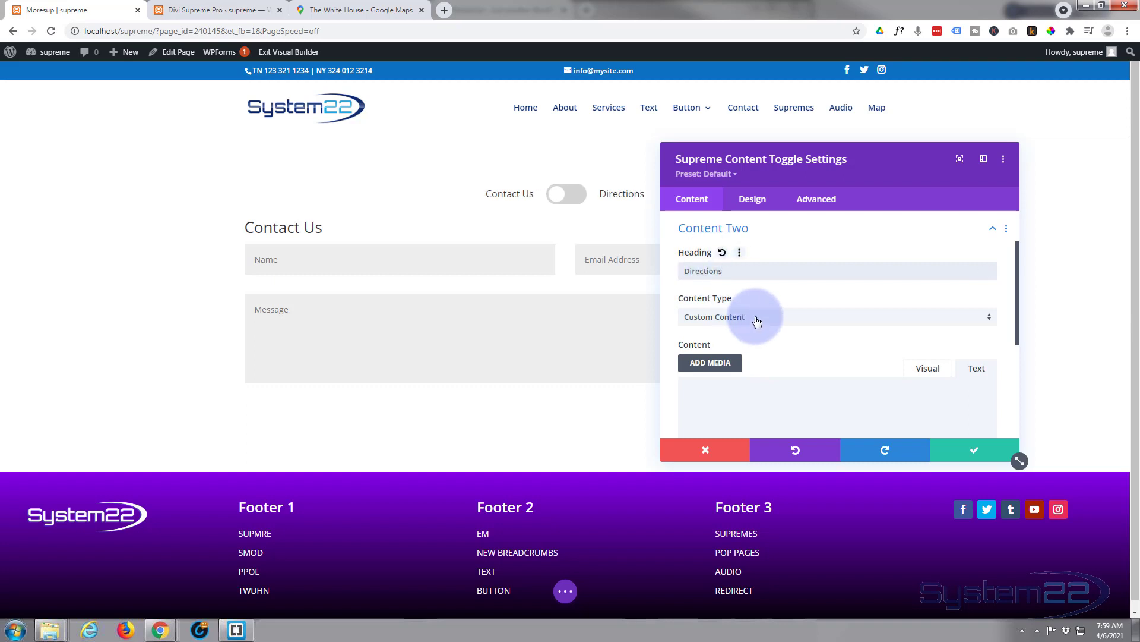
Make Content Two load the saved Directions library layout
click(757, 321)
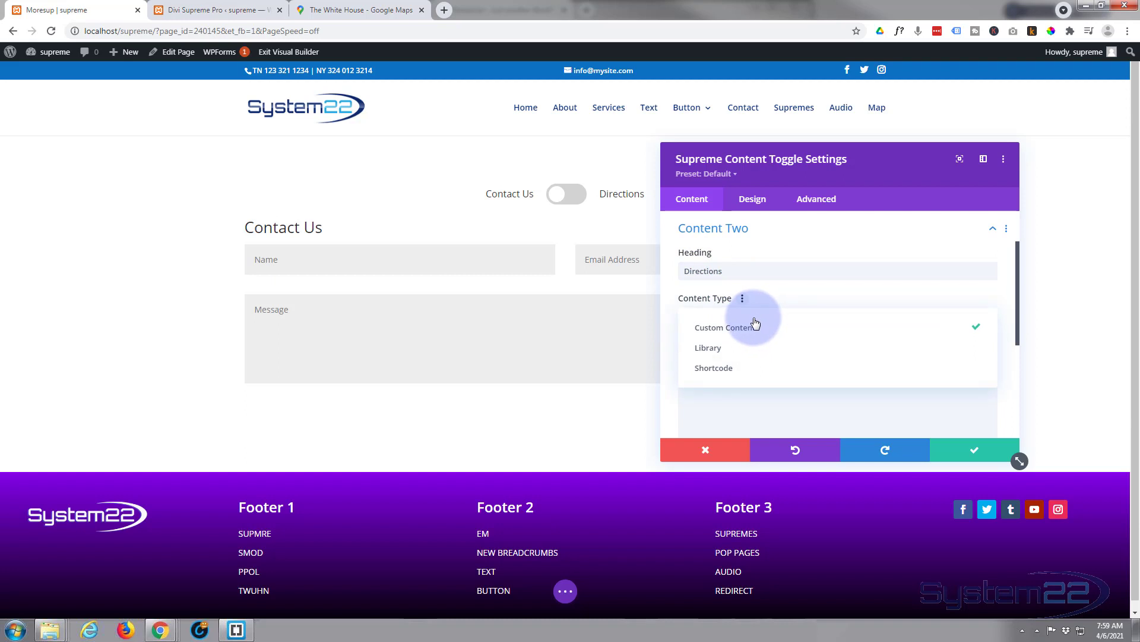
click(725, 352)
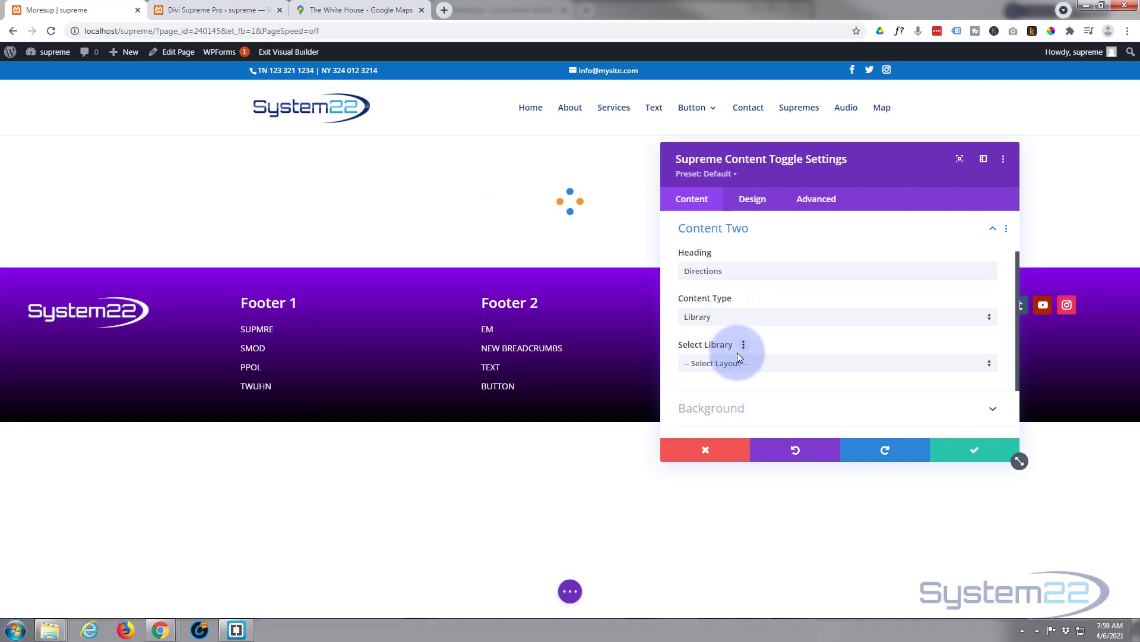
click(763, 370)
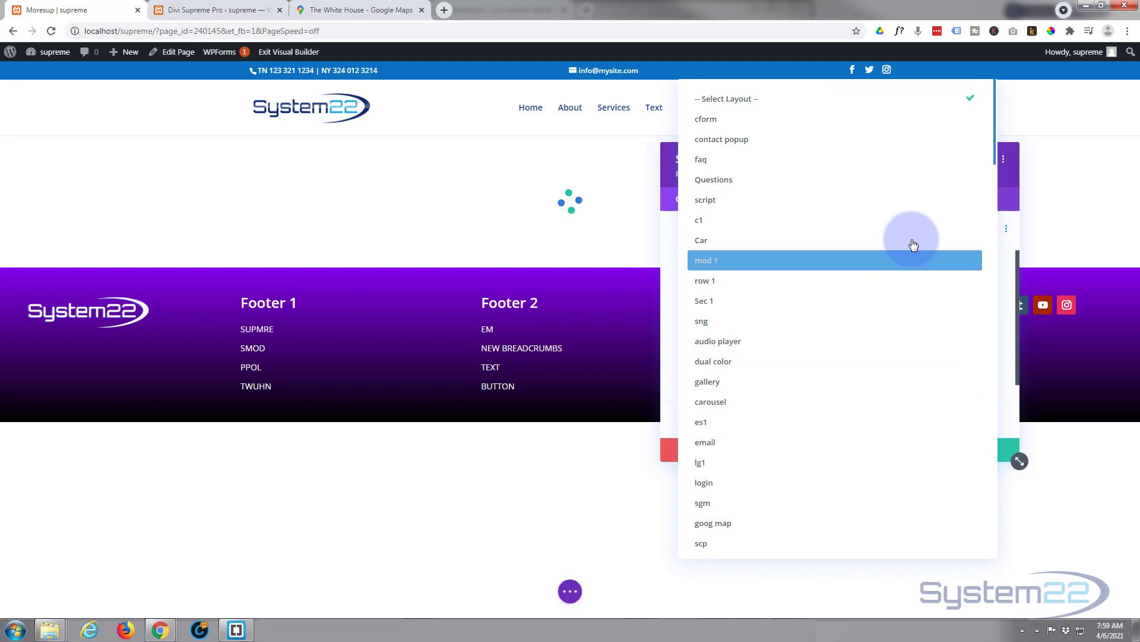
drag(993, 156, 1015, 564)
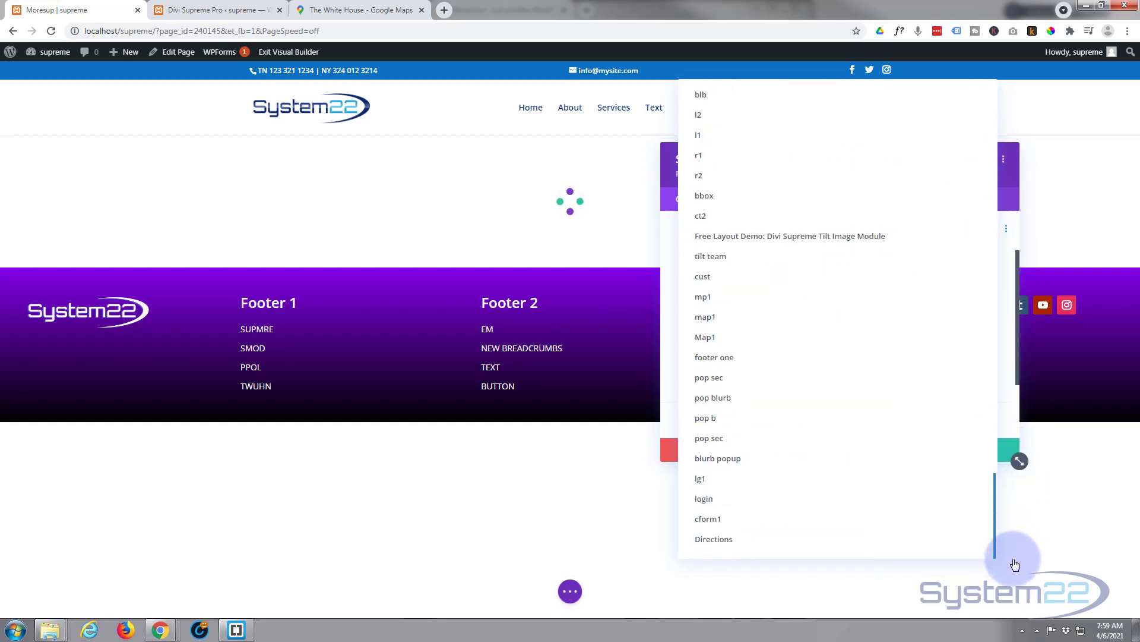
click(722, 544)
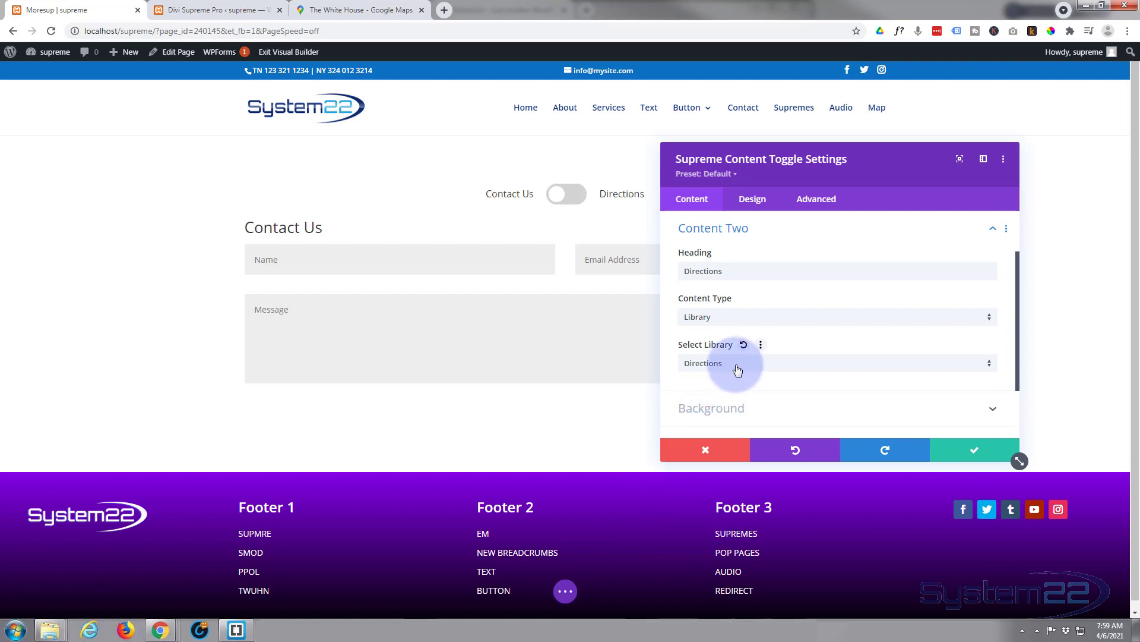
click(738, 369)
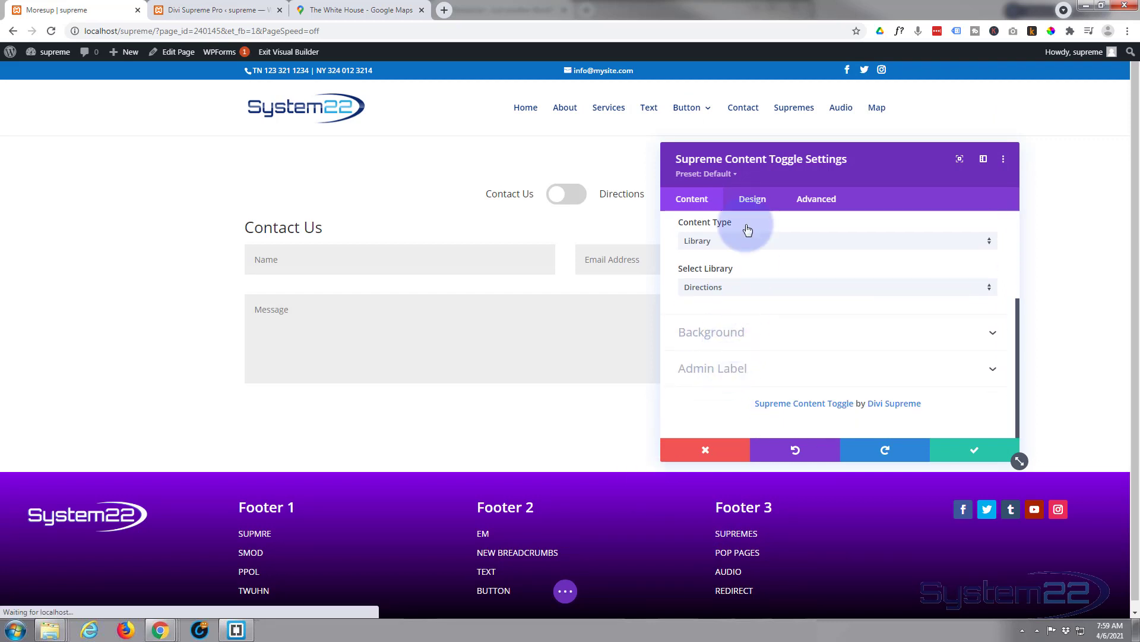
In the Design tab's Switcher options, set primary background blue and secondary background purple
click(749, 201)
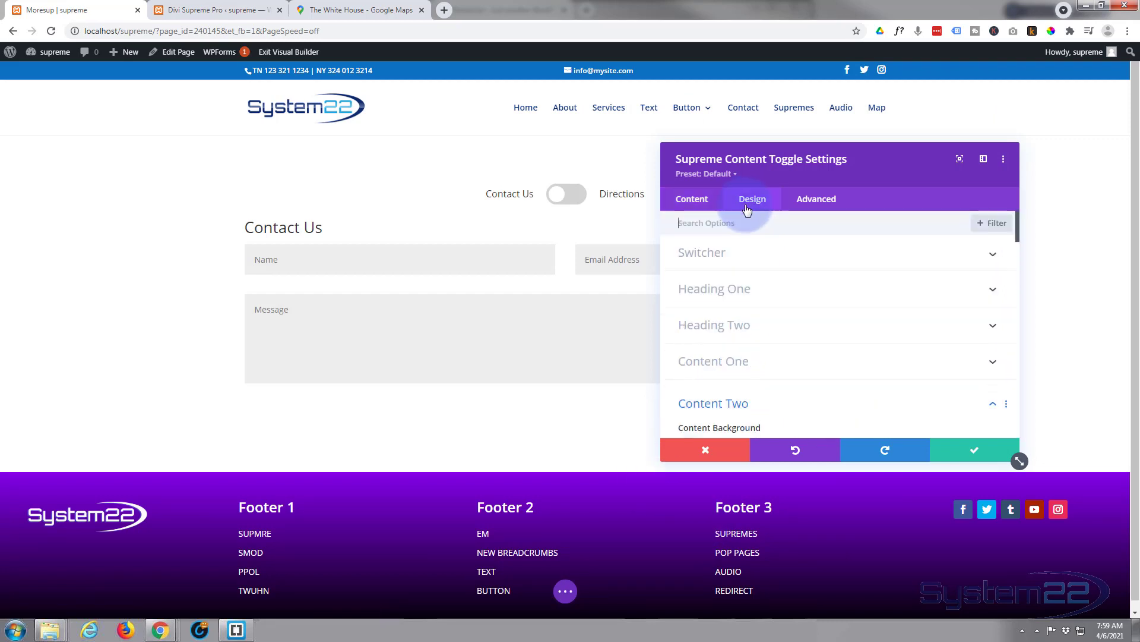
click(784, 229)
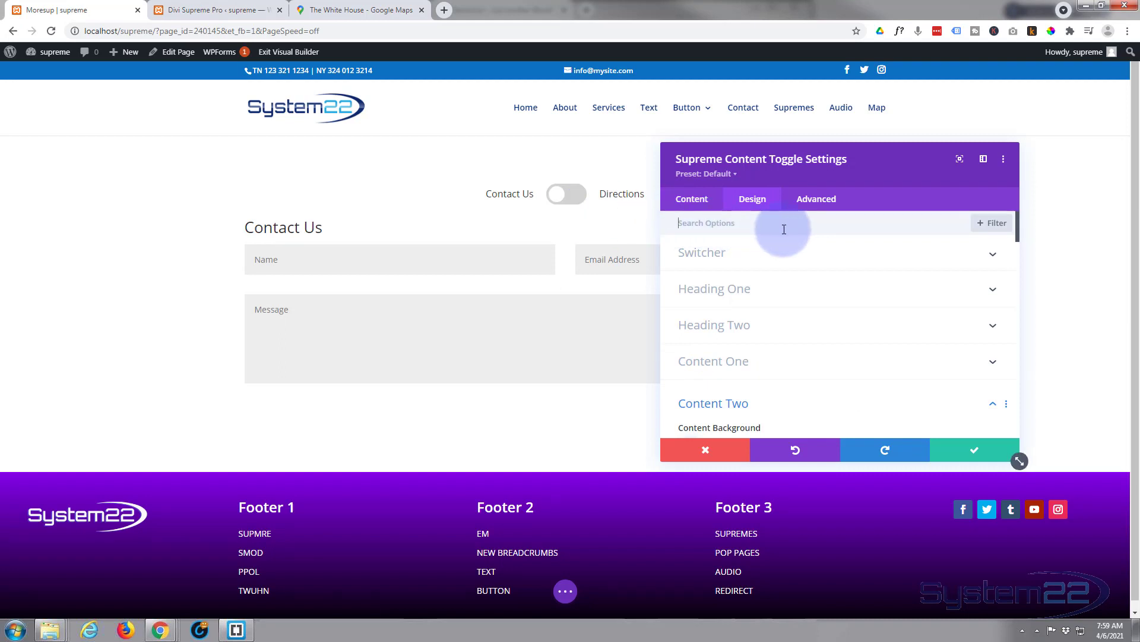
click(789, 256)
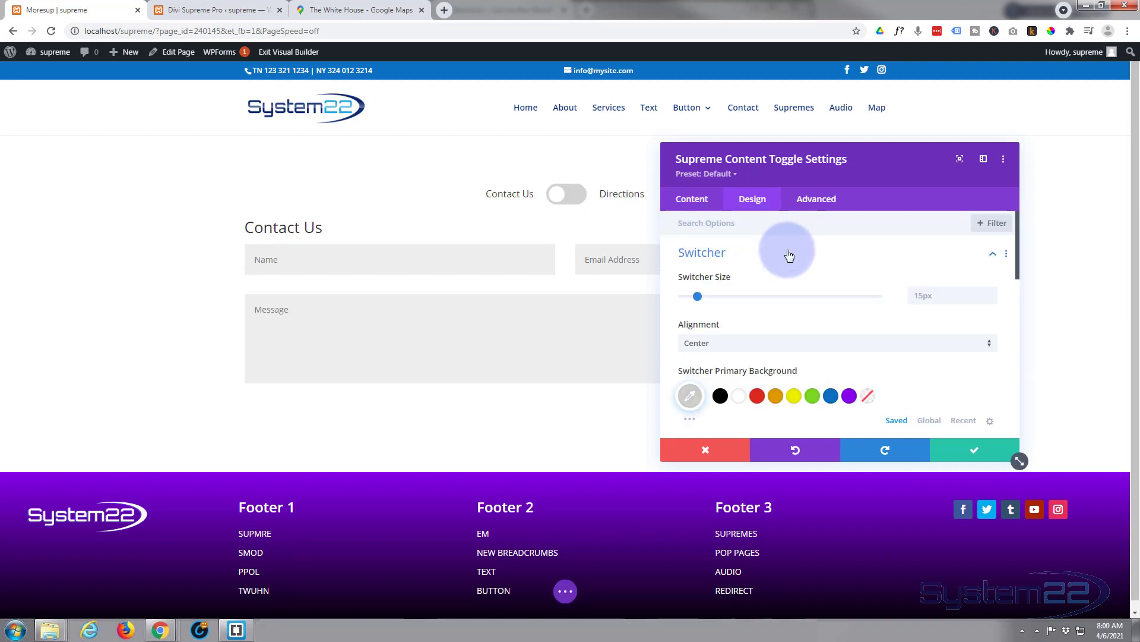
scroll(790, 259, down, 2)
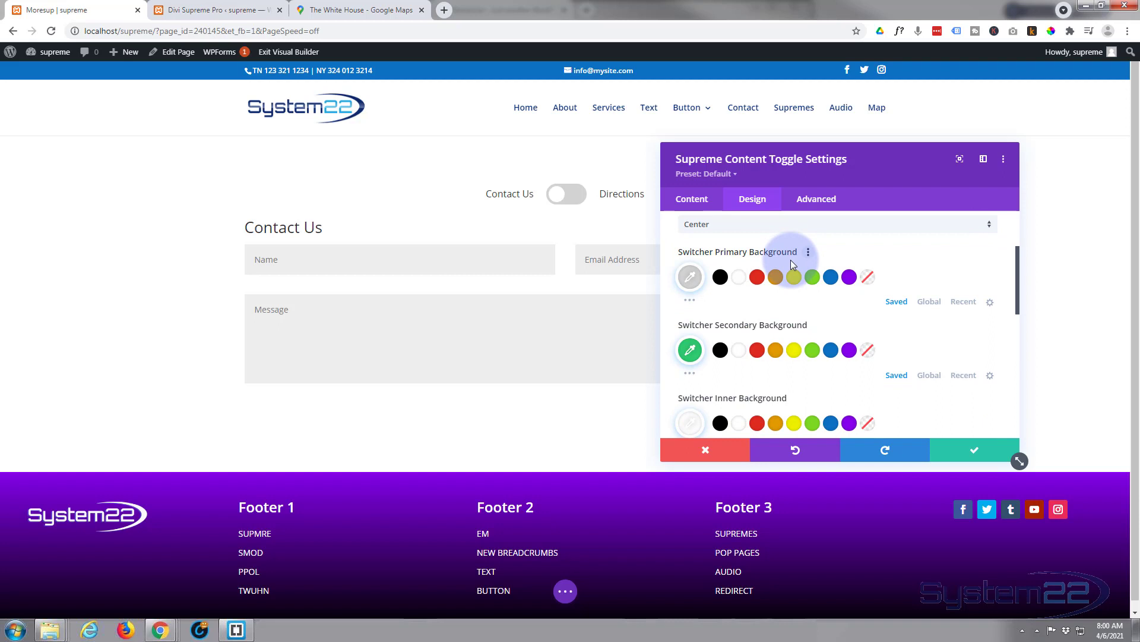
click(831, 276)
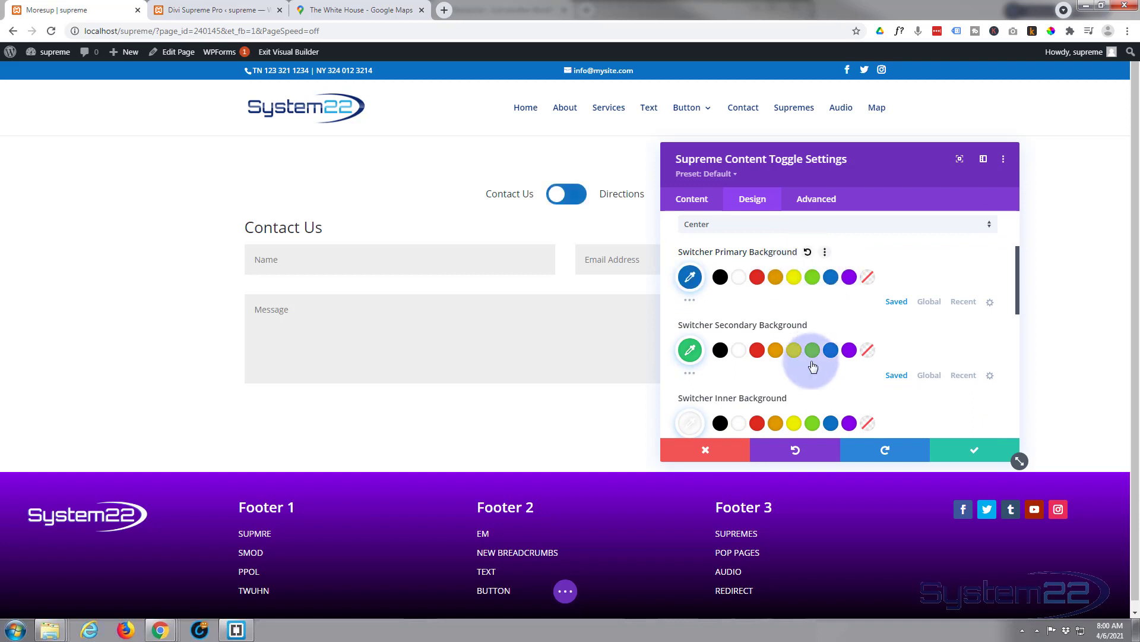
click(849, 351)
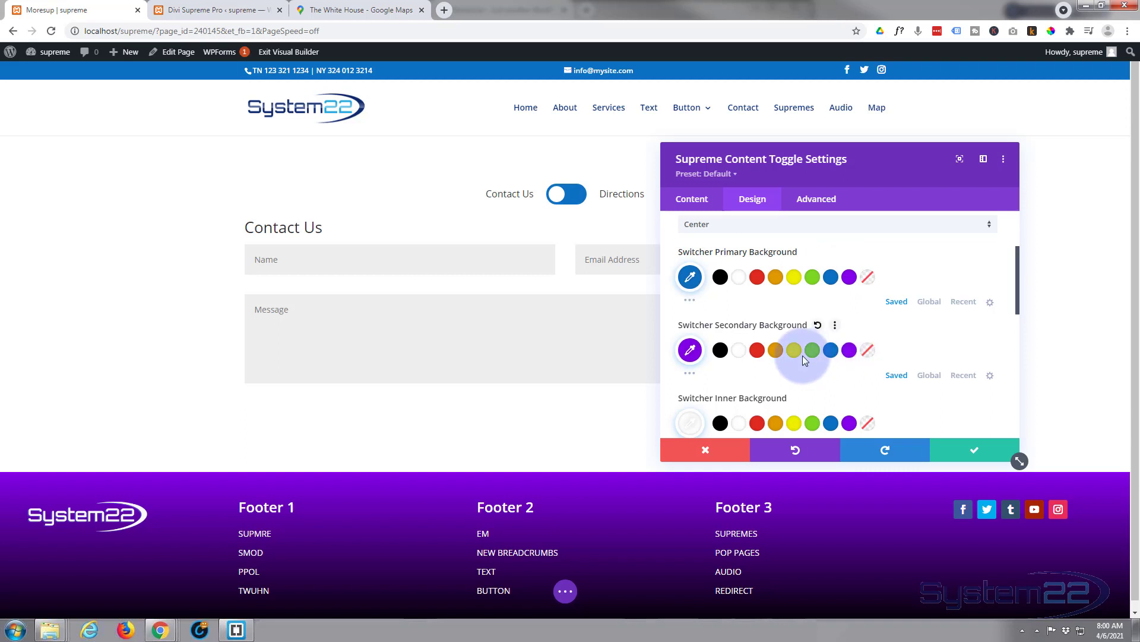
Save the toggle module settings and exit the Visual Builder to view the live page
scroll(803, 355, down, 2)
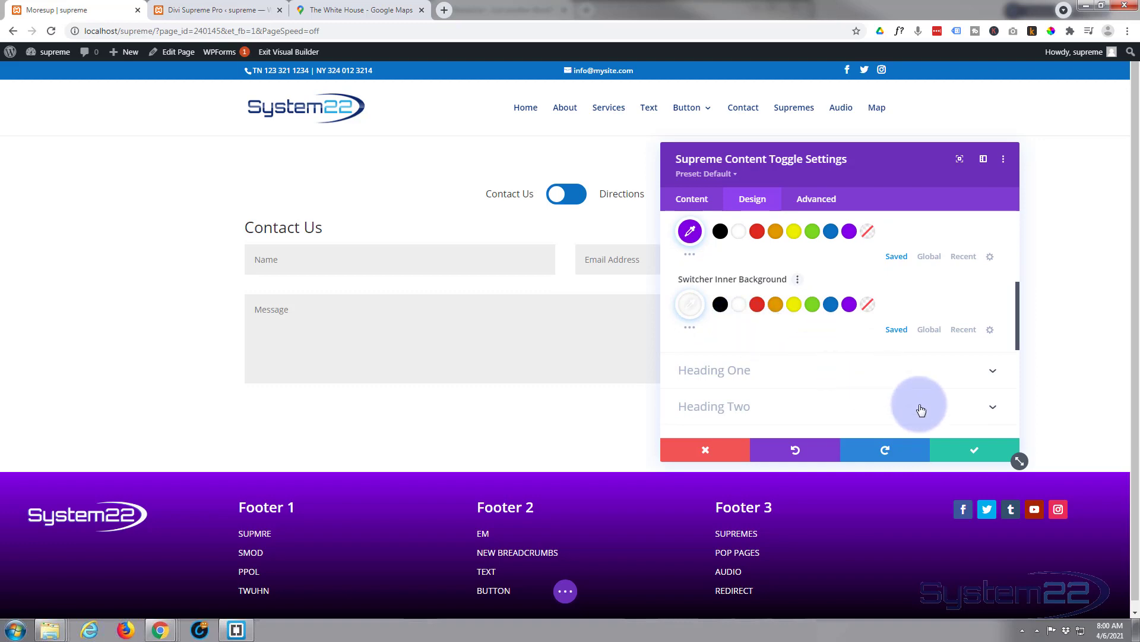
click(971, 453)
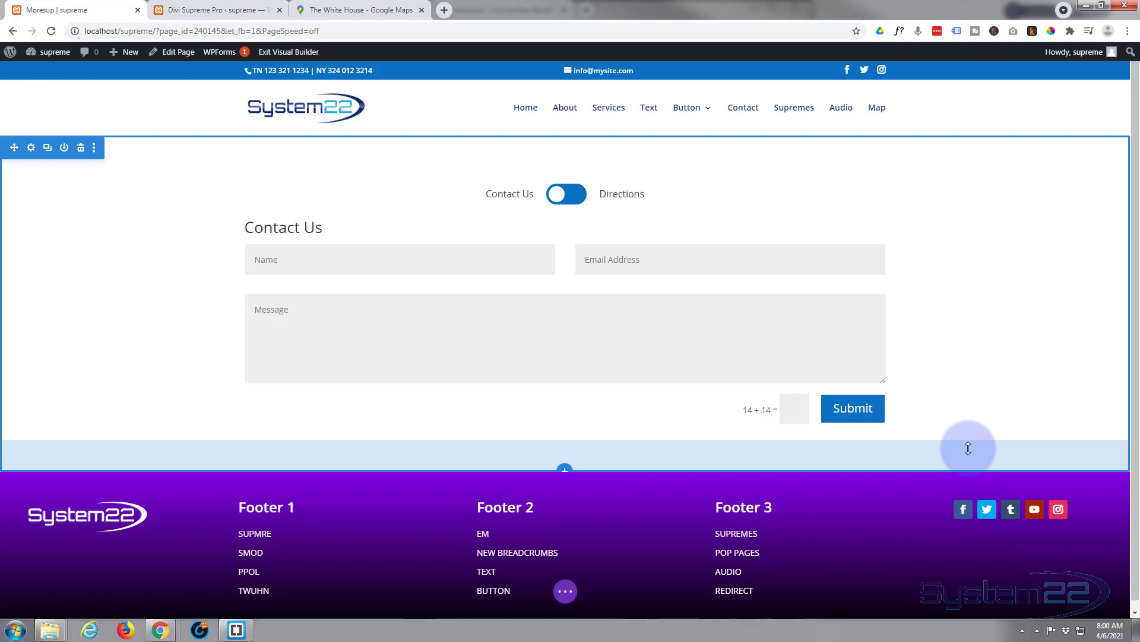
click(565, 591)
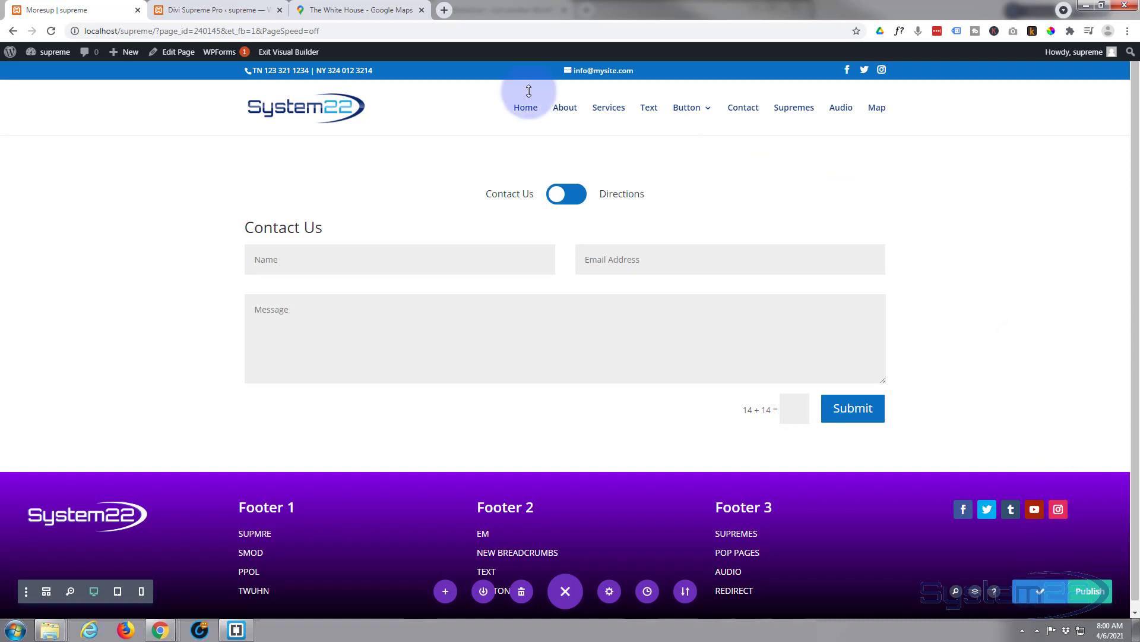
click(280, 52)
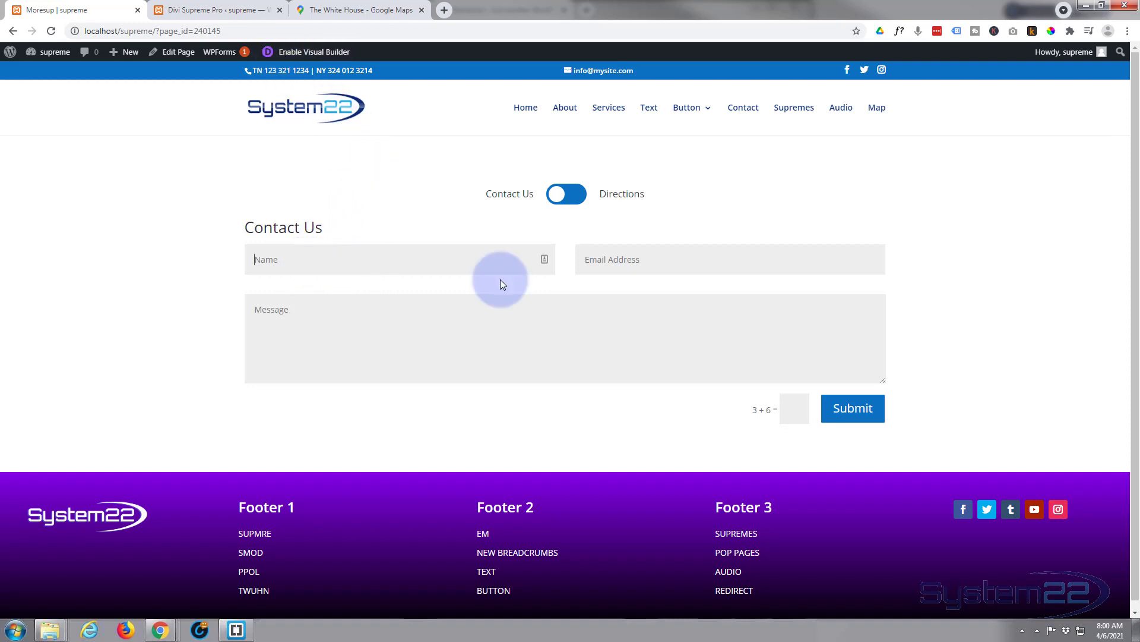
click(687, 257)
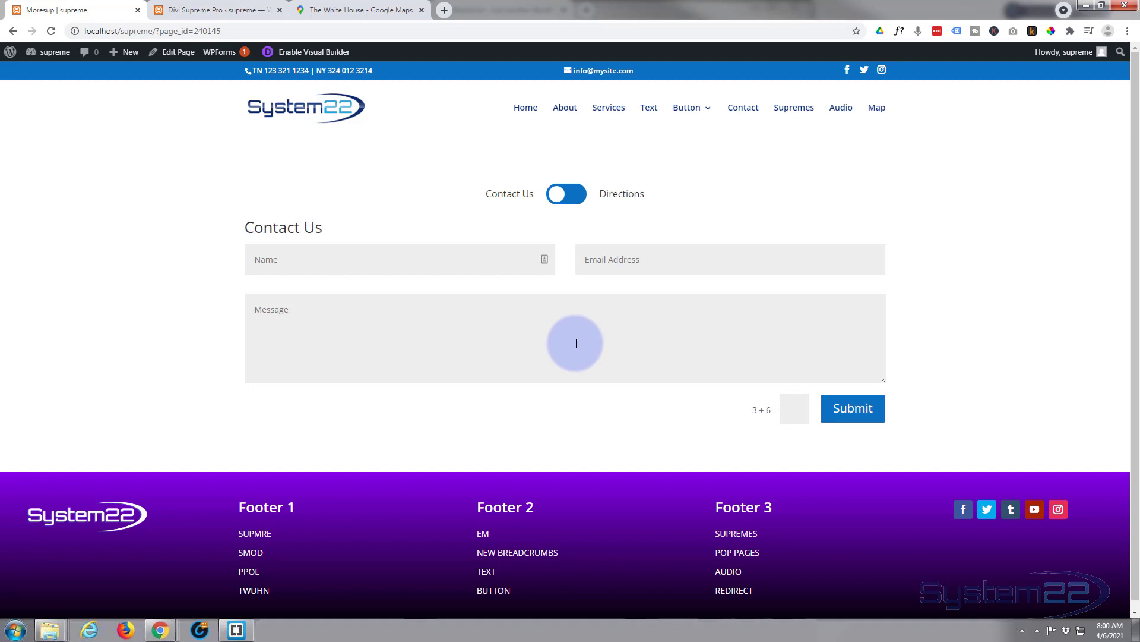
click(573, 202)
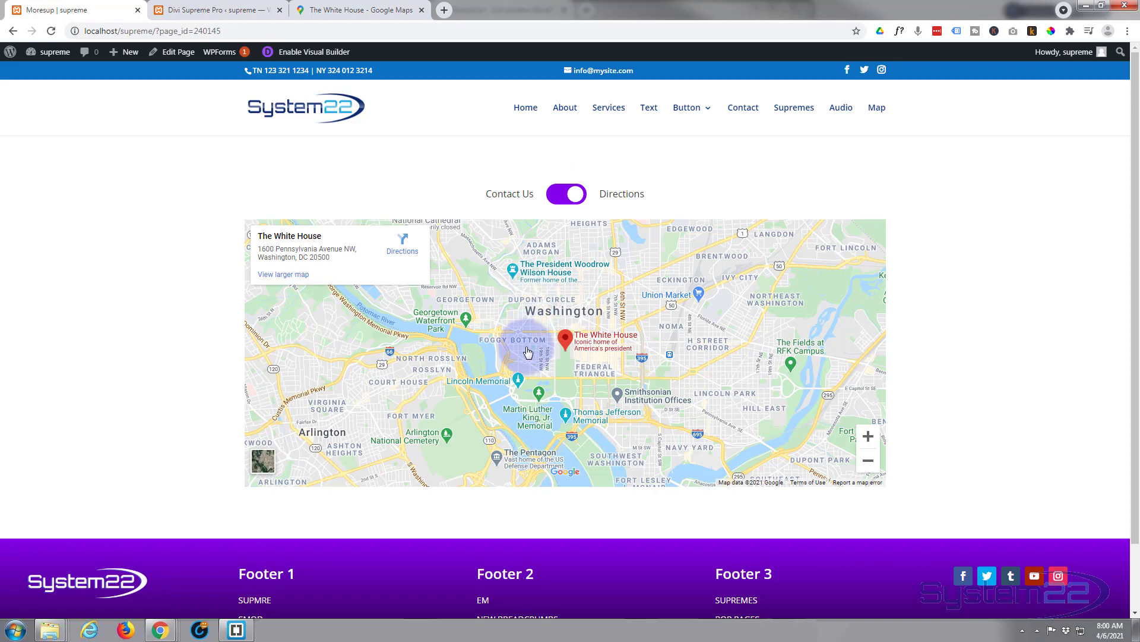
scroll(524, 346, down, 4)
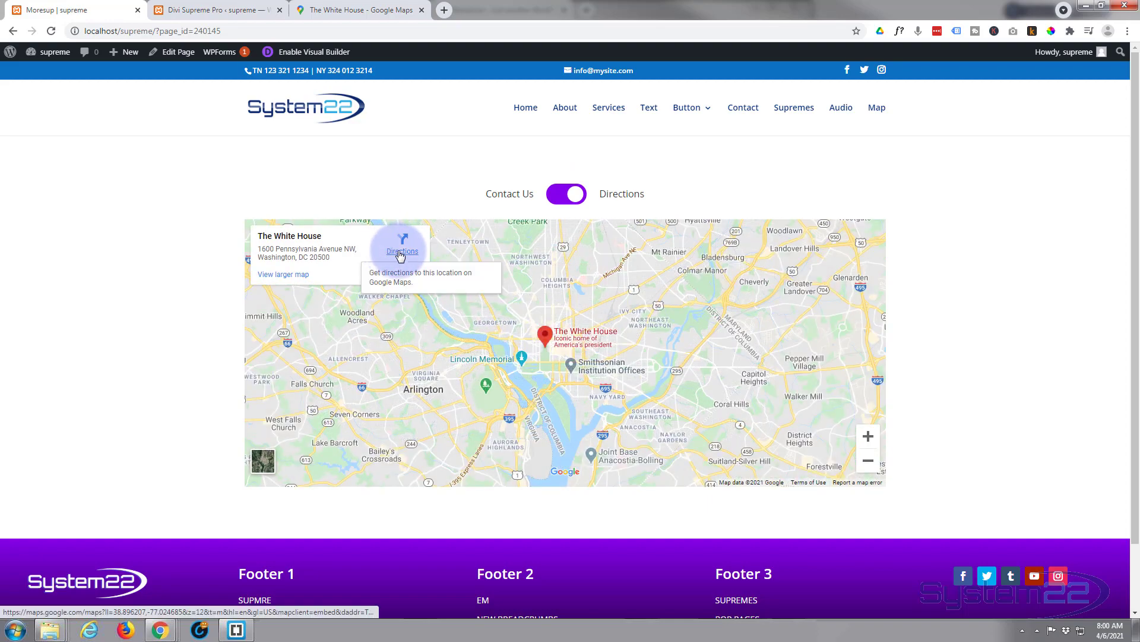
click(556, 195)
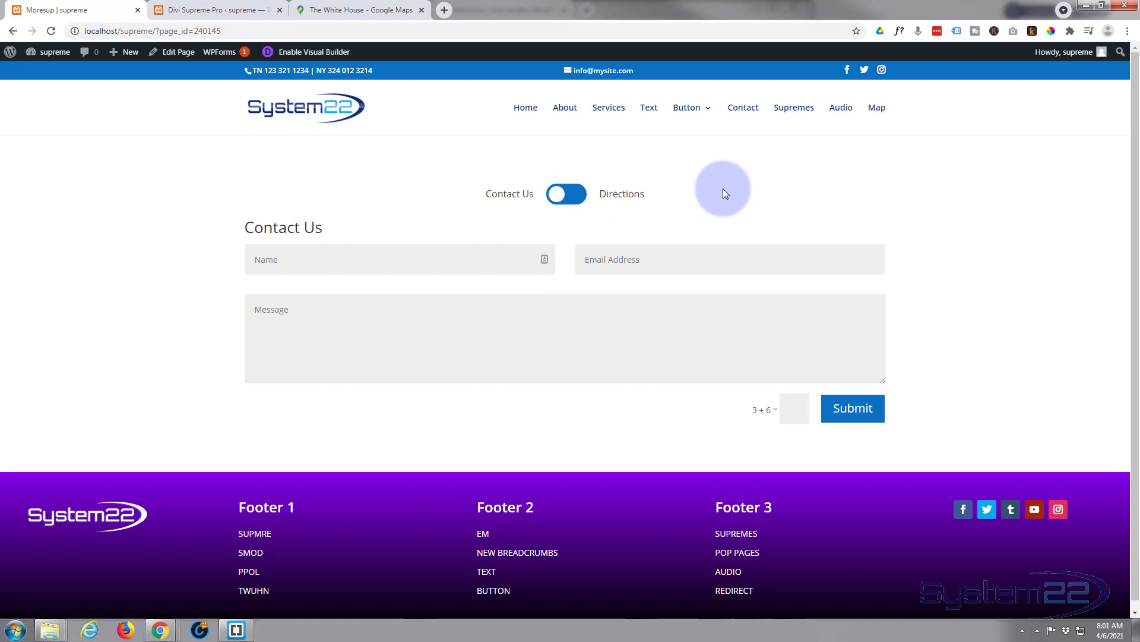
click(582, 197)
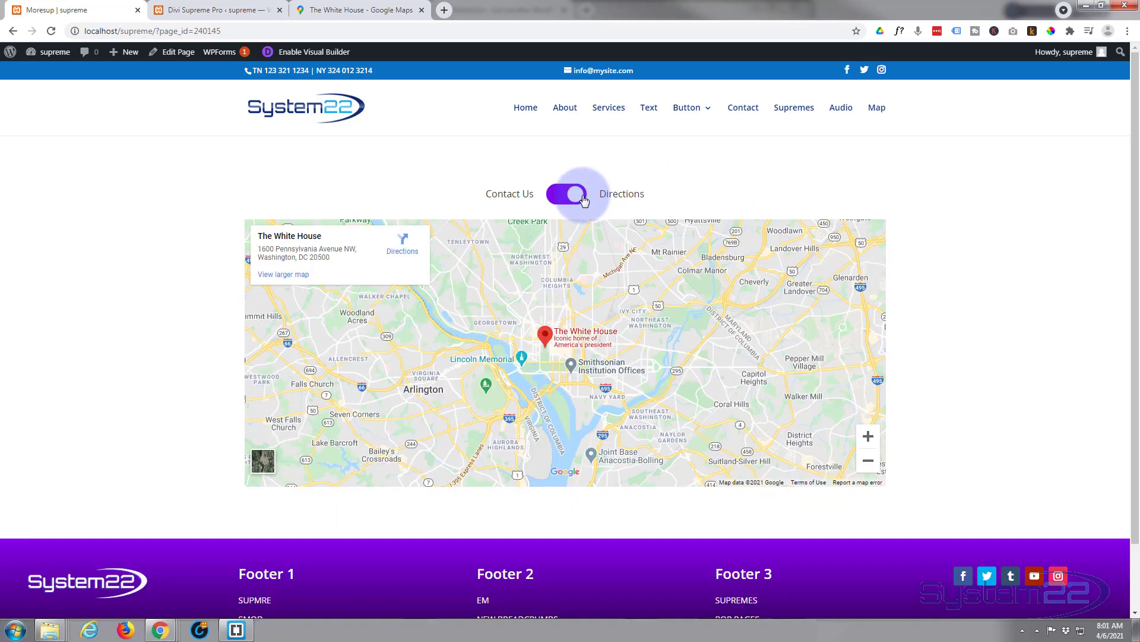
click(556, 198)
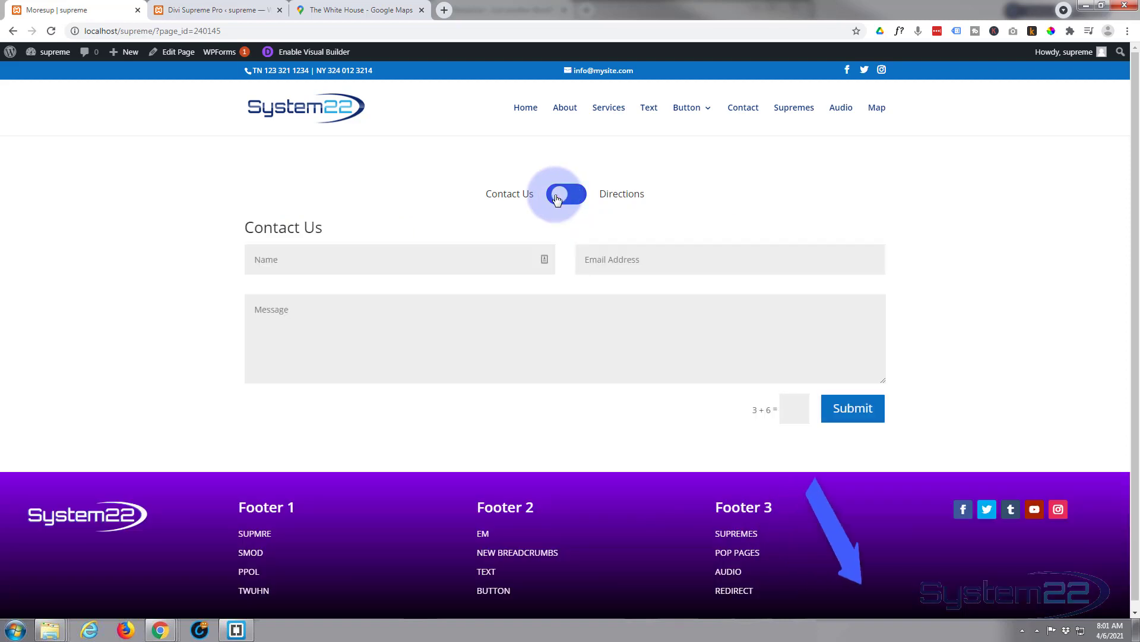
click(582, 201)
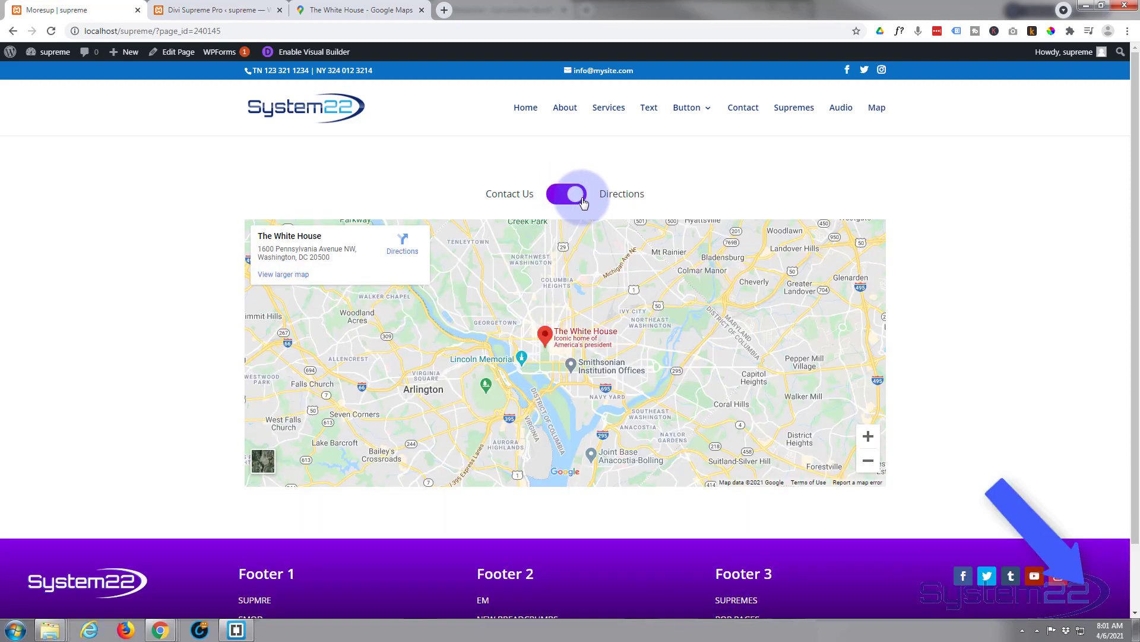
click(558, 199)
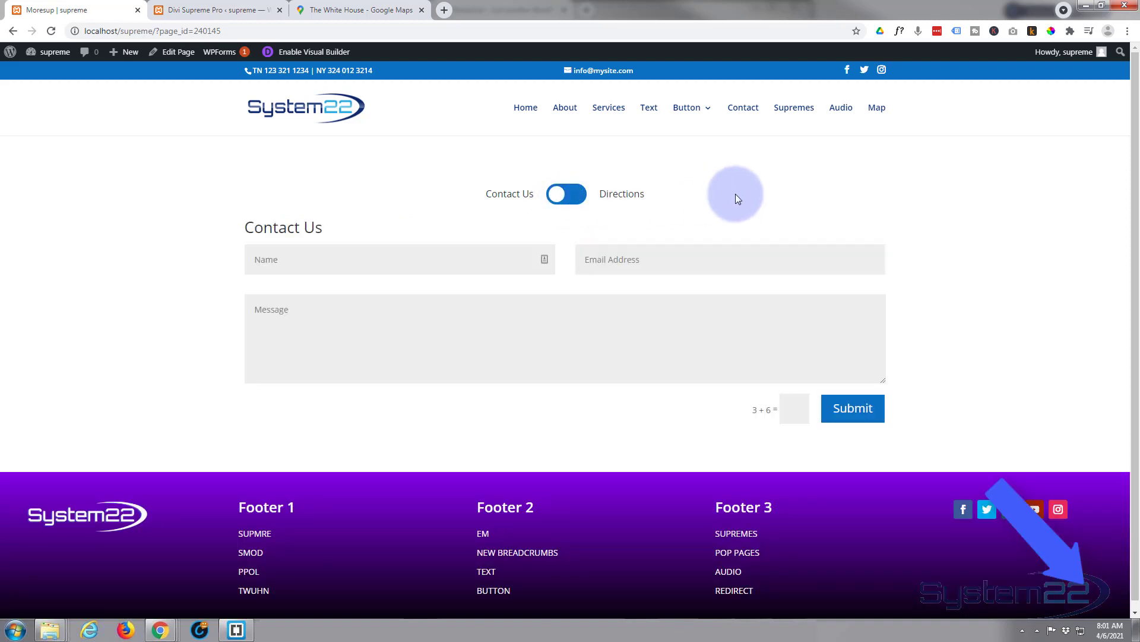